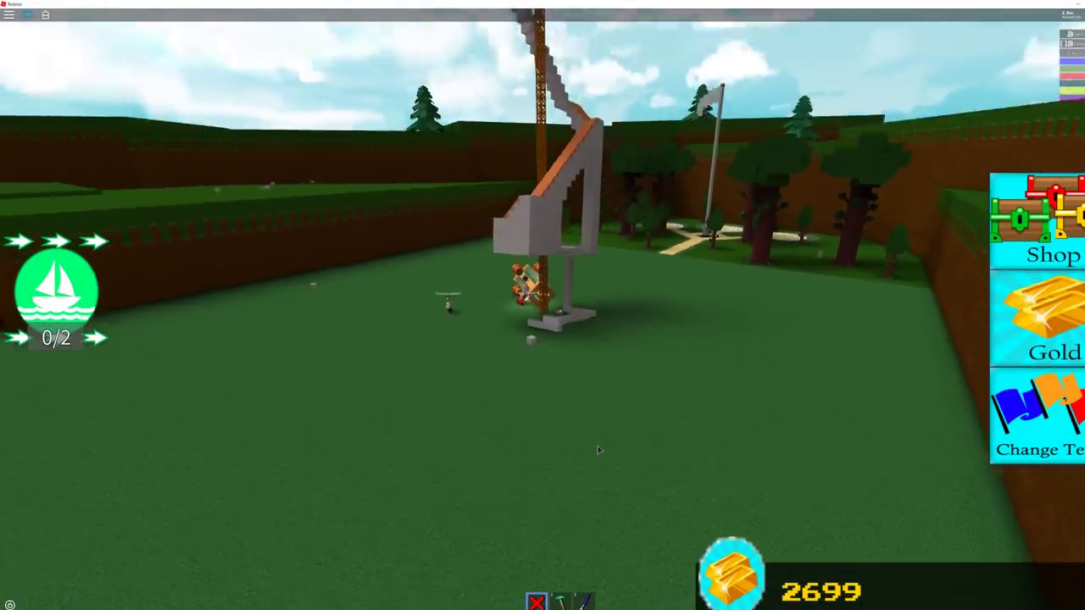
Step: Equip the build hammer to bring up the block inventory beside the grey staircase cabin
{"action": "key", "text": "2"}
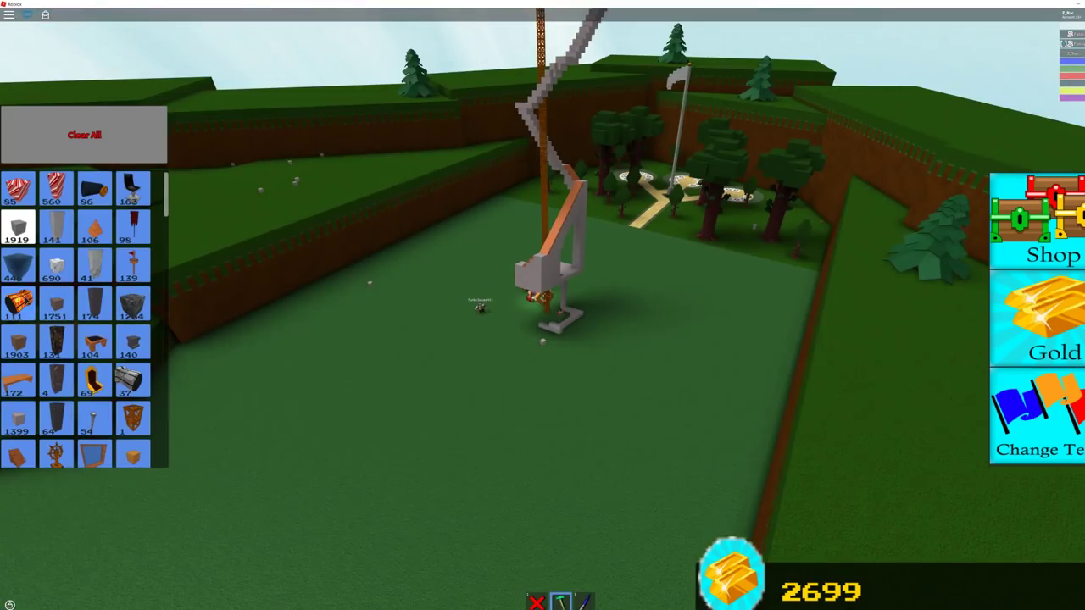
{"action": "scroll", "coordinate": [576, 316], "scroll_direction": "up", "scroll_amount": 3}
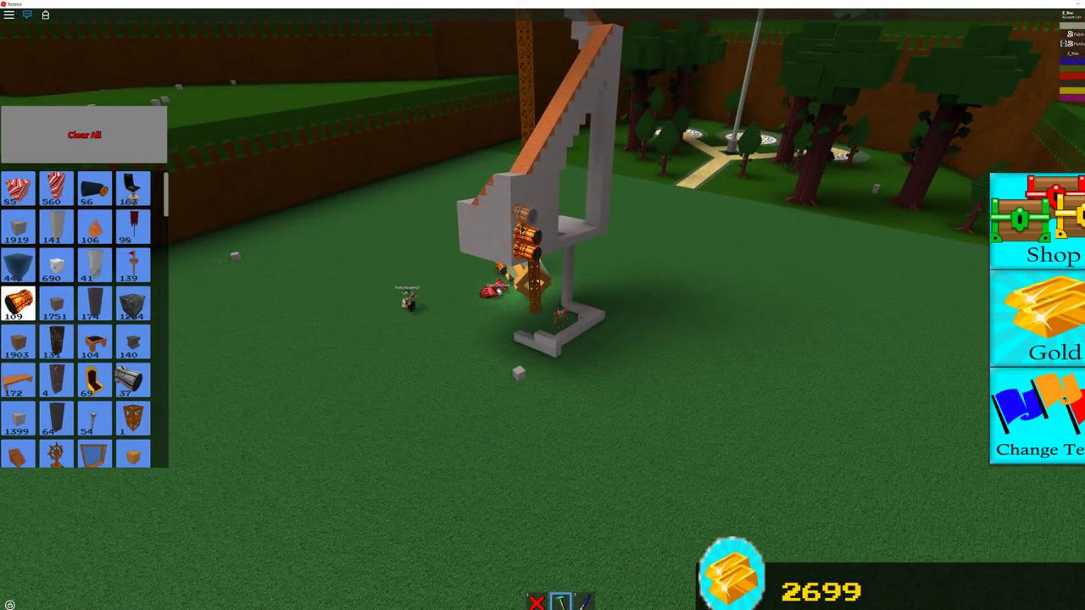
Step: Close the inventory and watch the thruster cabin blast up the truss tower
{"action": "key", "text": "2"}
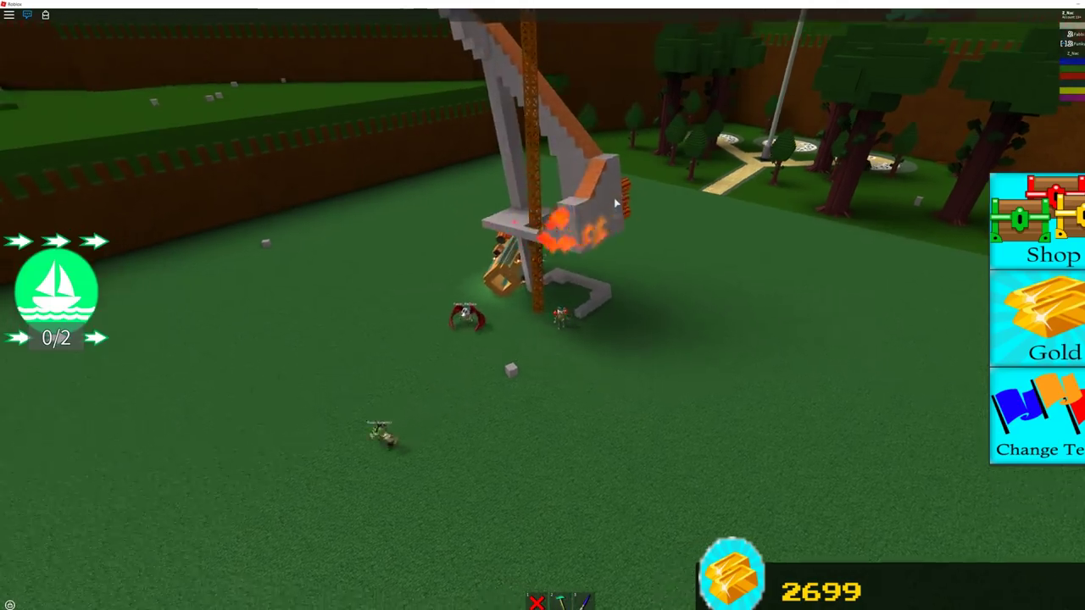
{"action": "left_click_drag", "start_coordinate": [616, 204], "coordinate": [616, 203]}
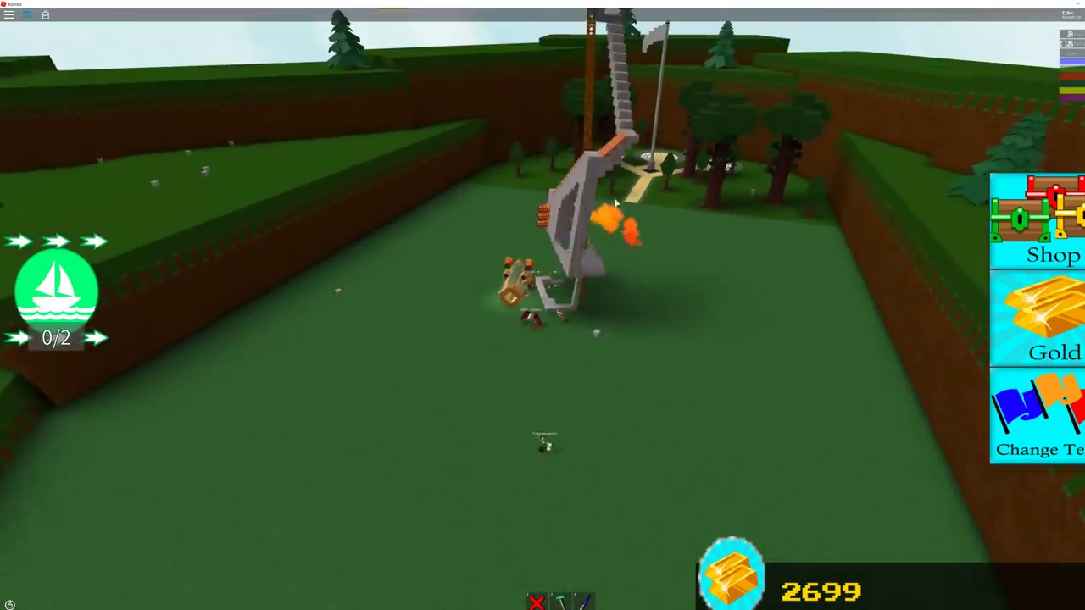
{"action": "scroll", "coordinate": [616, 203], "scroll_direction": "down", "scroll_amount": 3}
{"action": "scroll", "coordinate": [616, 204], "scroll_direction": "up", "scroll_amount": 5}
{"action": "key", "text": "1"}
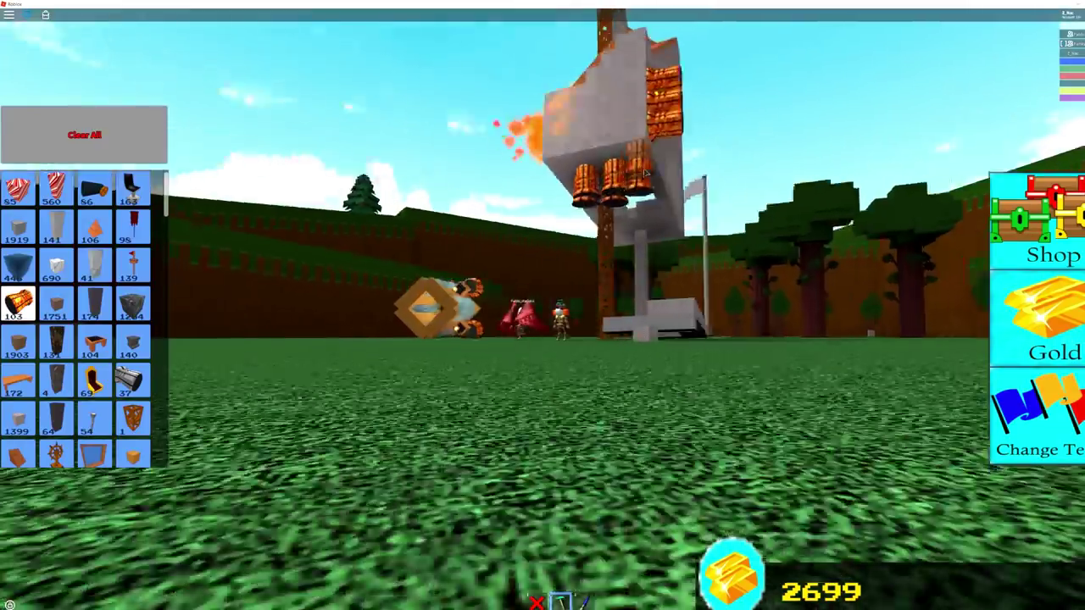
{"action": "left_click_drag", "start_coordinate": [596, 179], "coordinate": [634, 174]}
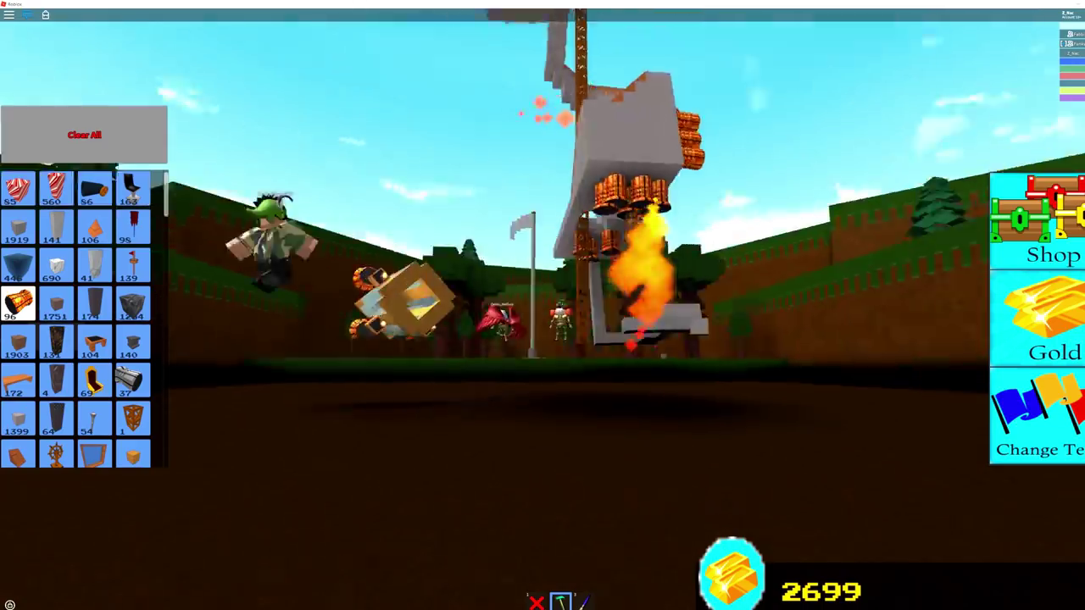
{"action": "key", "text": "1"}
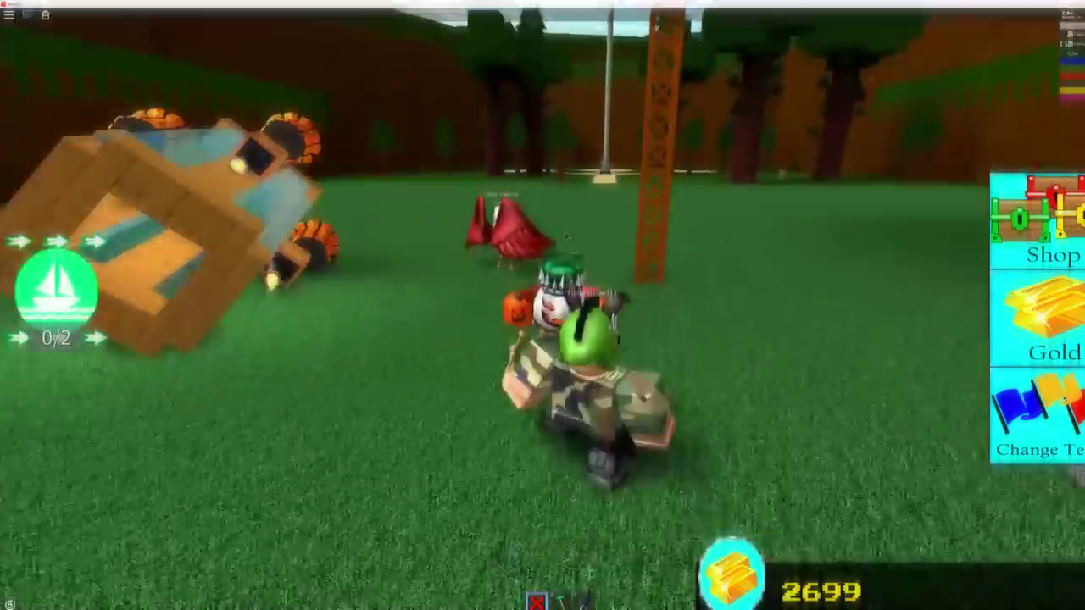
{"action": "right_click", "coordinate": [566, 236]}
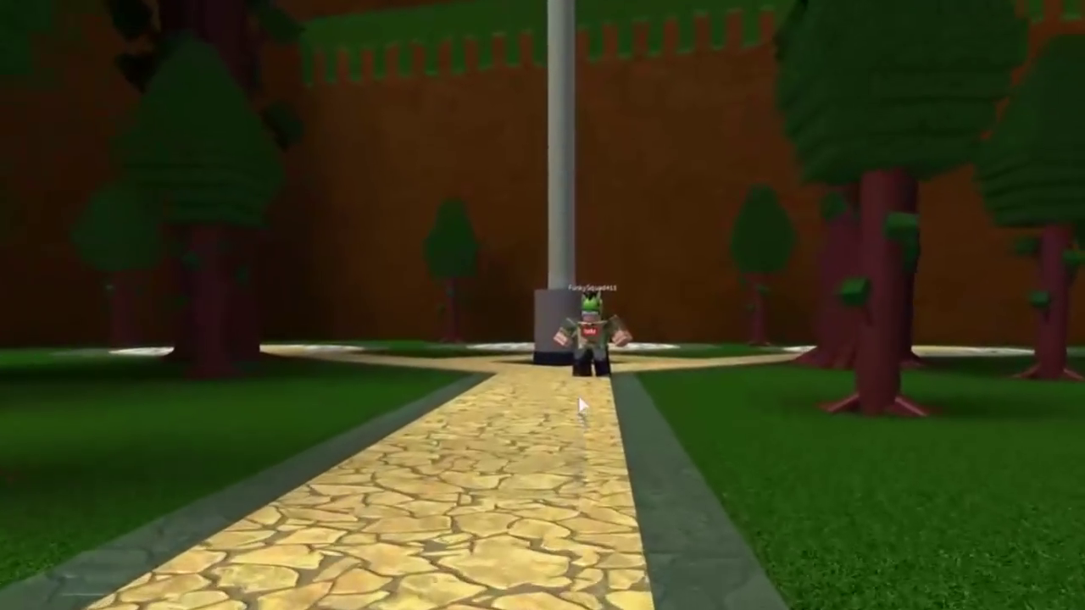
{"action": "key", "text": "w"}
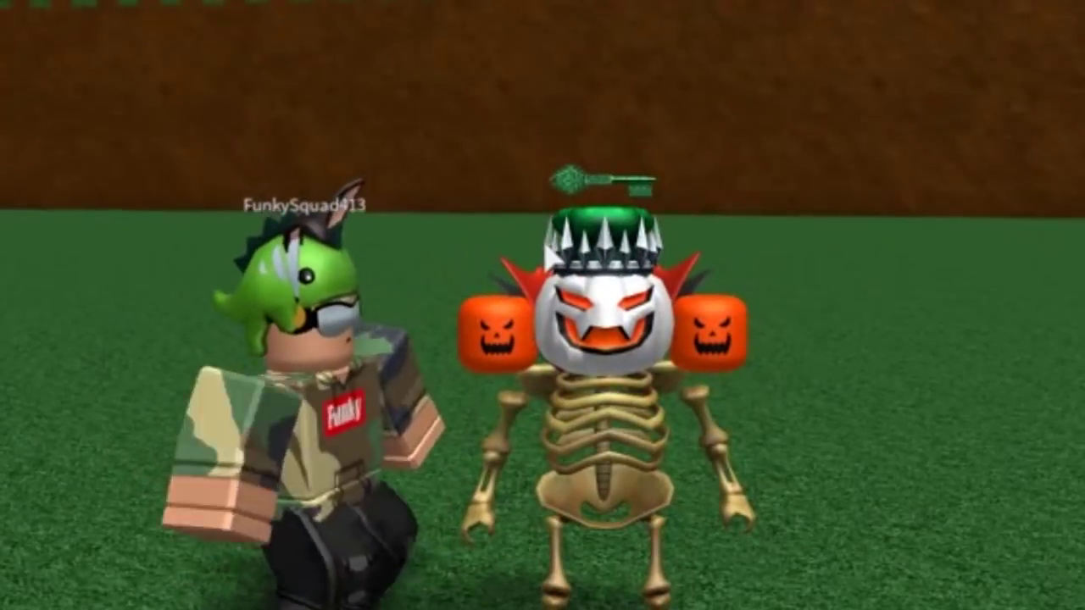
Step: Walk over to the skeleton teammate standing on the grassy build plot
{"action": "key", "text": "w"}
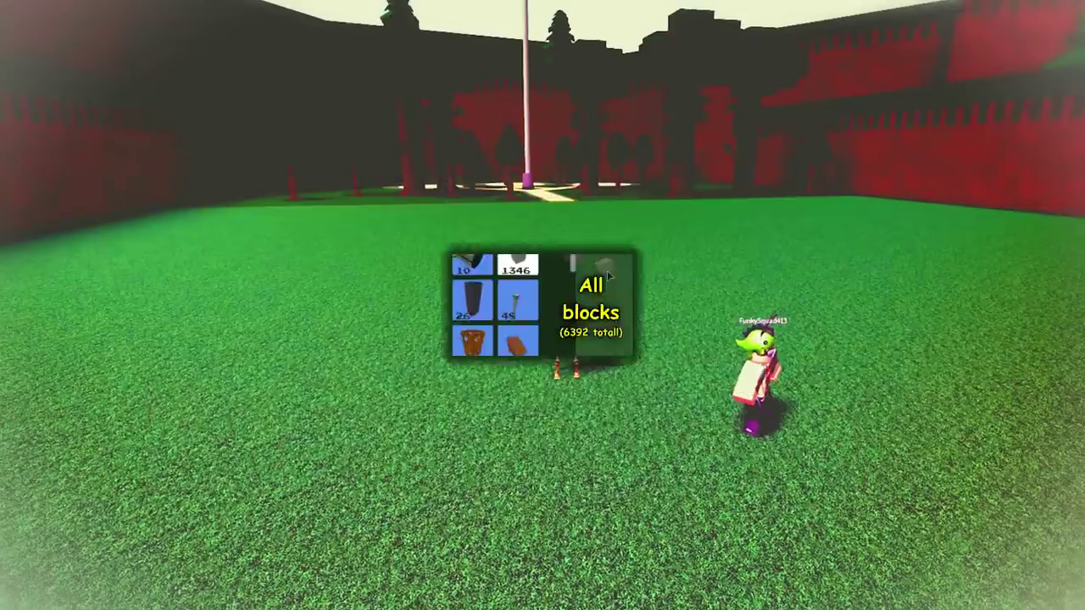
{"action": "scroll", "coordinate": [564, 182], "scroll_direction": "down", "scroll_amount": 3}
{"action": "scroll", "coordinate": [593, 127], "scroll_direction": "down", "scroll_amount": 2}
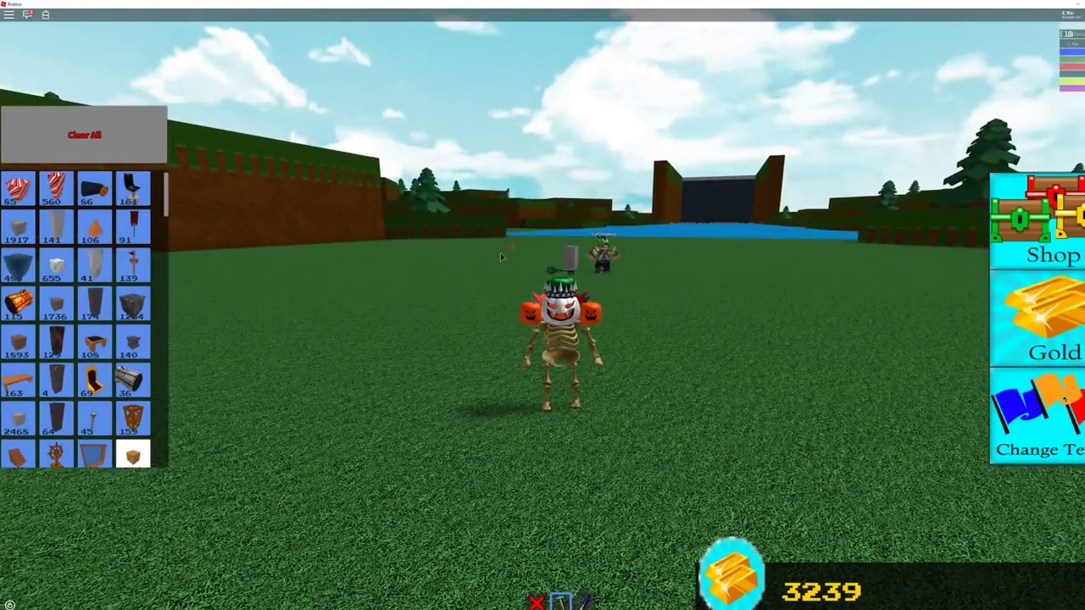
{"action": "scroll", "coordinate": [692, 285], "scroll_direction": "up", "scroll_amount": 2}
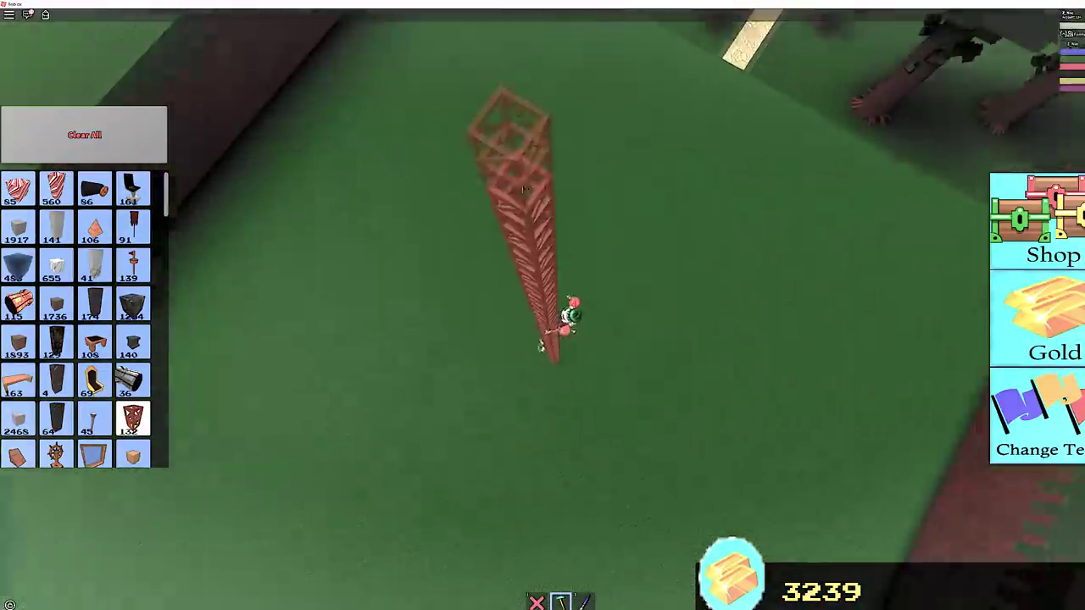
Step: Add more truss blocks to make the red truss tower taller
{"action": "left_click", "coordinate": [523, 199]}
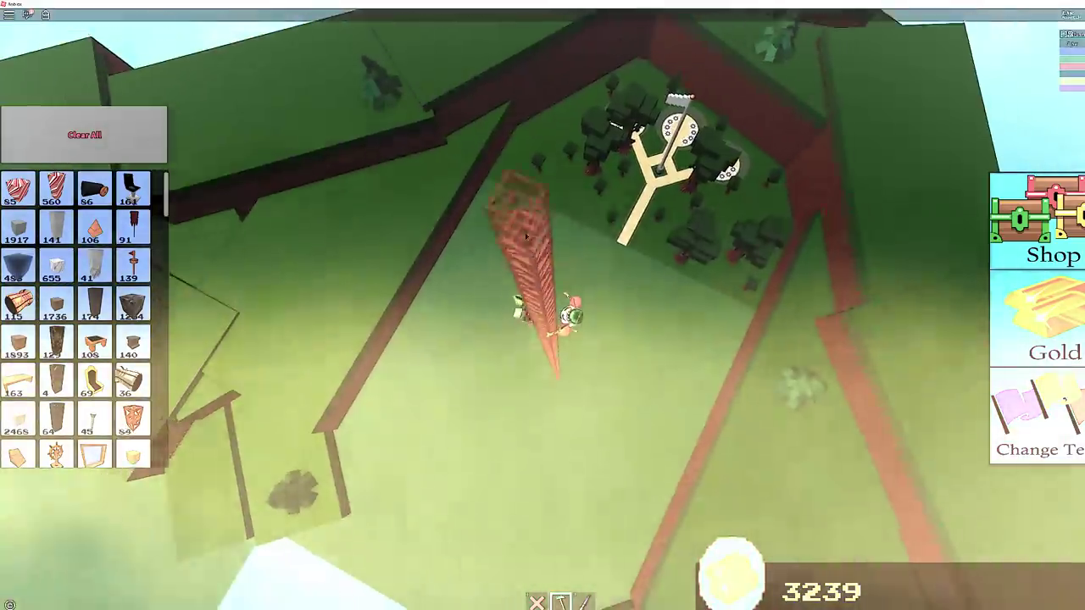
{"action": "mouse_move", "coordinate": [526, 237]}
{"action": "left_mouse_down"}
{"action": "mouse_move", "coordinate": [555, 265]}
{"action": "mouse_move", "coordinate": [539, 246]}
{"action": "mouse_move", "coordinate": [514, 285]}
{"action": "mouse_move", "coordinate": [649, 317]}
{"action": "mouse_move", "coordinate": [594, 280]}
{"action": "left_mouse_up"}
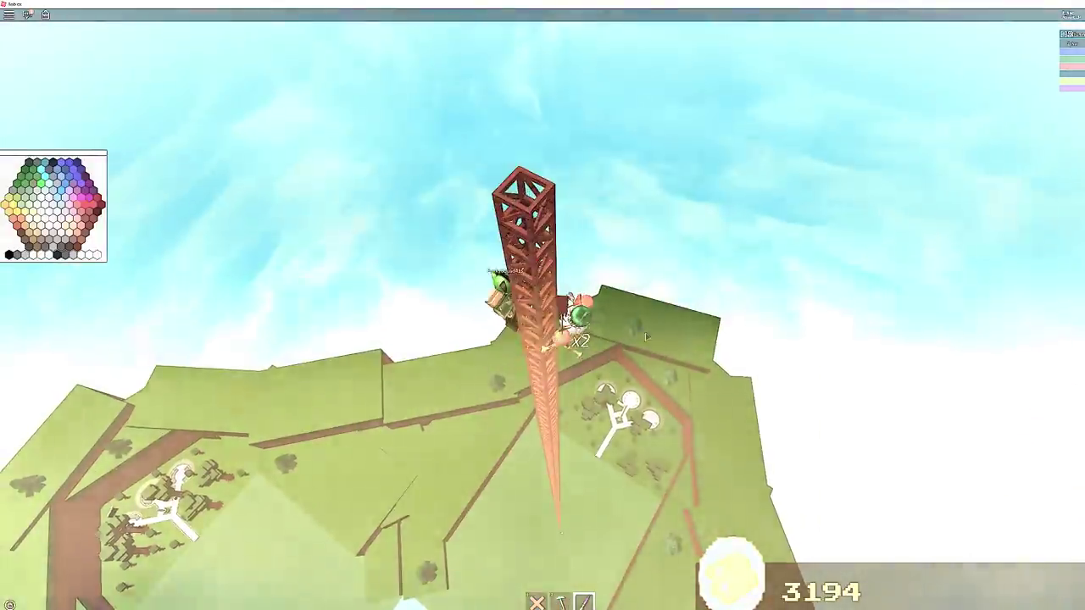
{"action": "left_click_drag", "start_coordinate": [646, 337], "coordinate": [417, 408]}
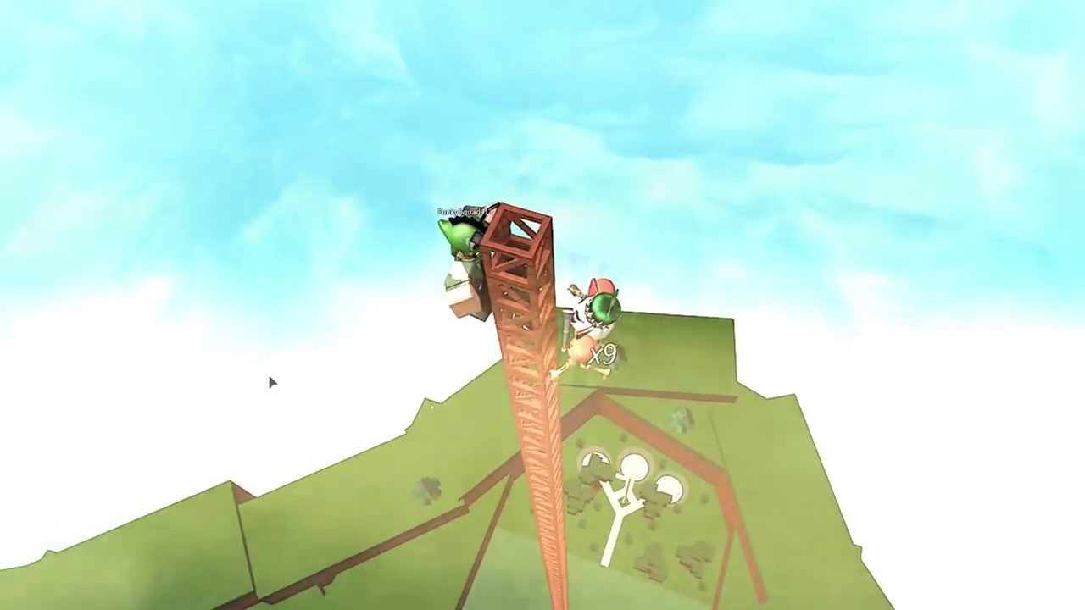
{"action": "scroll", "coordinate": [274, 382], "scroll_direction": "down", "scroll_amount": 5}
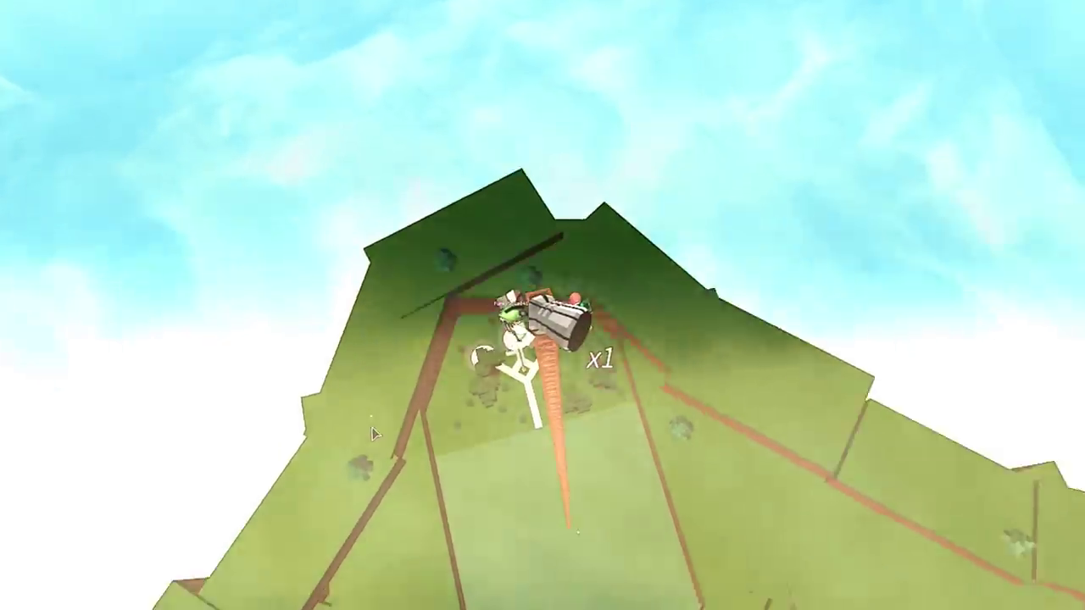
Step: Orbit over the island to inspect the metal beam atop the truss tower
{"action": "left_click_drag", "start_coordinate": [368, 428], "coordinate": [438, 424]}
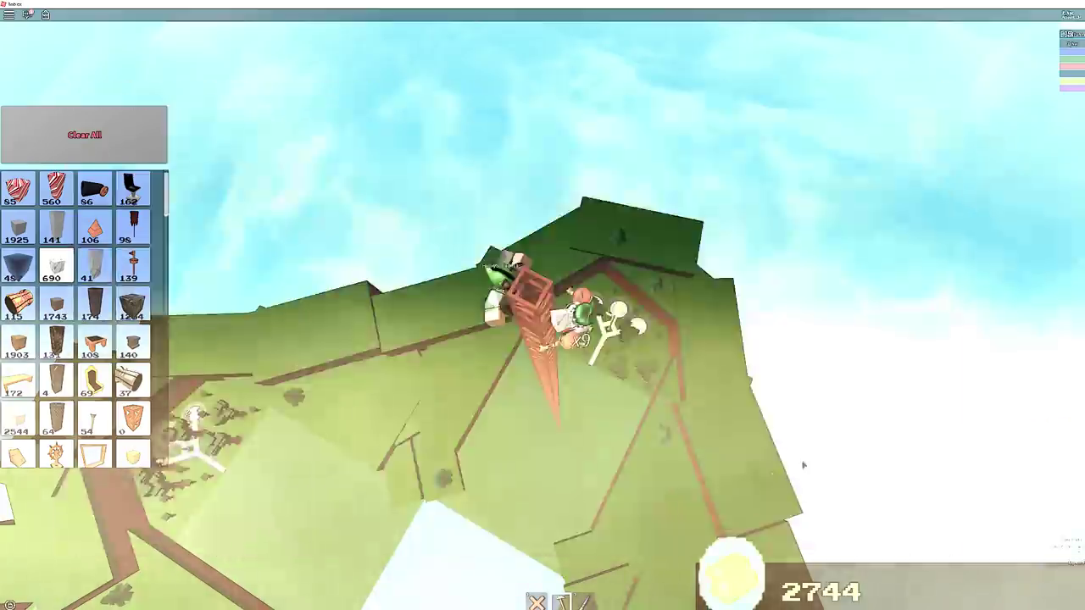
{"action": "left_click_drag", "start_coordinate": [351, 252], "coordinate": [382, 271]}
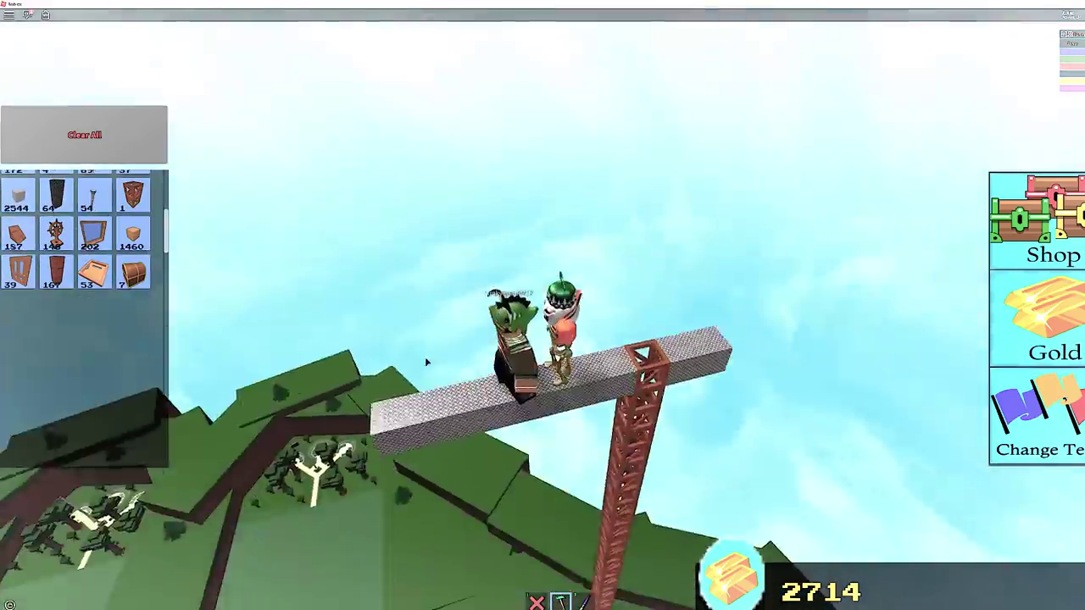
Step: Look down on the metal platform and orbit around its two square openings
{"action": "right_click", "coordinate": [424, 357]}
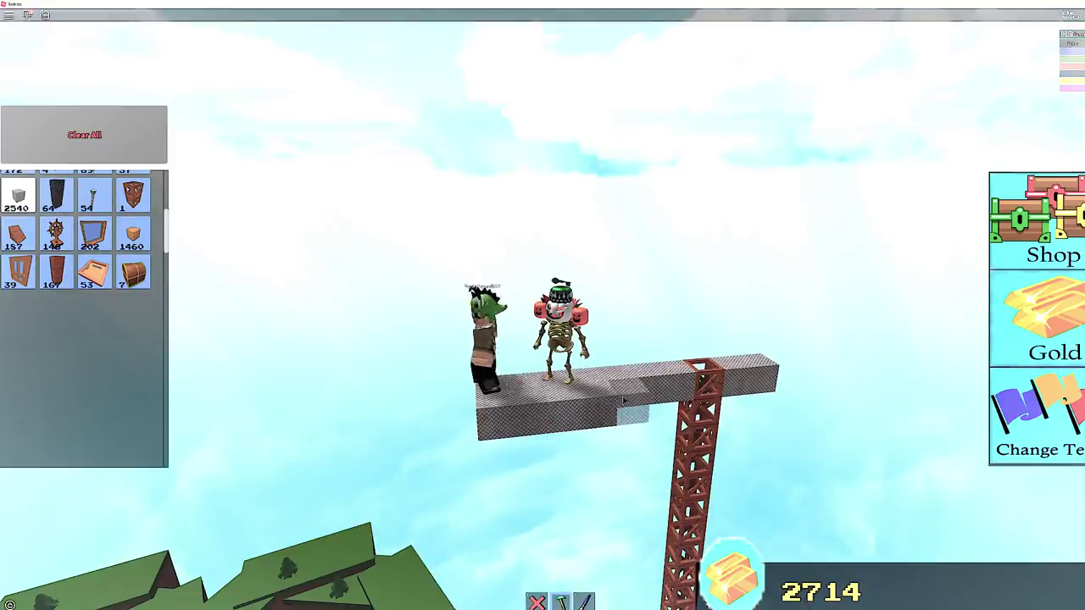
{"action": "left_click_drag", "start_coordinate": [652, 396], "coordinate": [652, 396]}
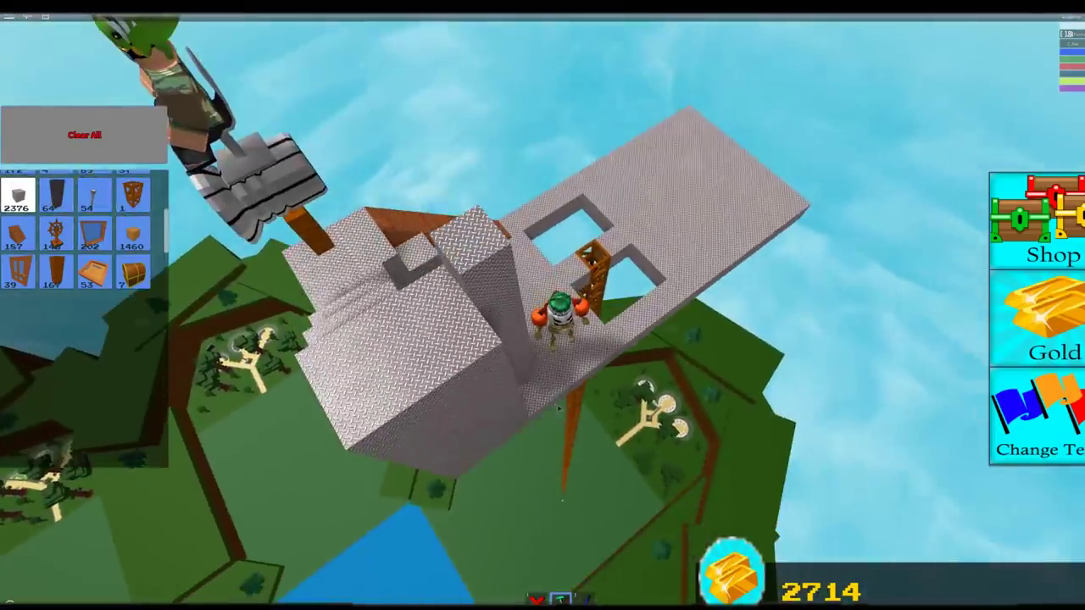
Step: Delete the stray small grey block beside the stepped wall and staircase
{"action": "right_click", "coordinate": [558, 409]}
{"action": "left_click_drag", "start_coordinate": [529, 390], "coordinate": [529, 390]}
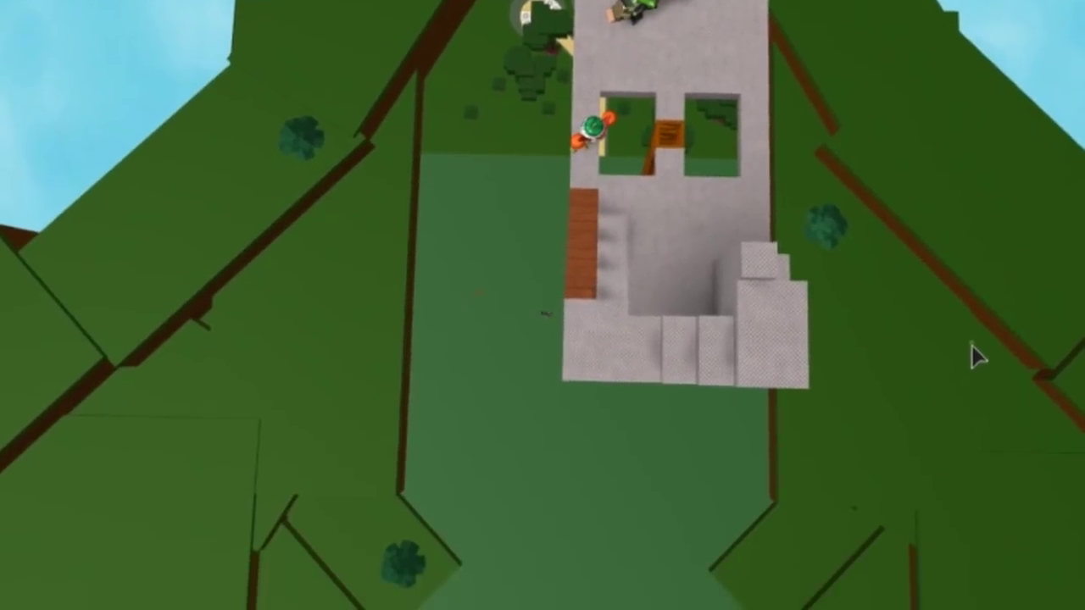
{"action": "right_click", "coordinate": [972, 356]}
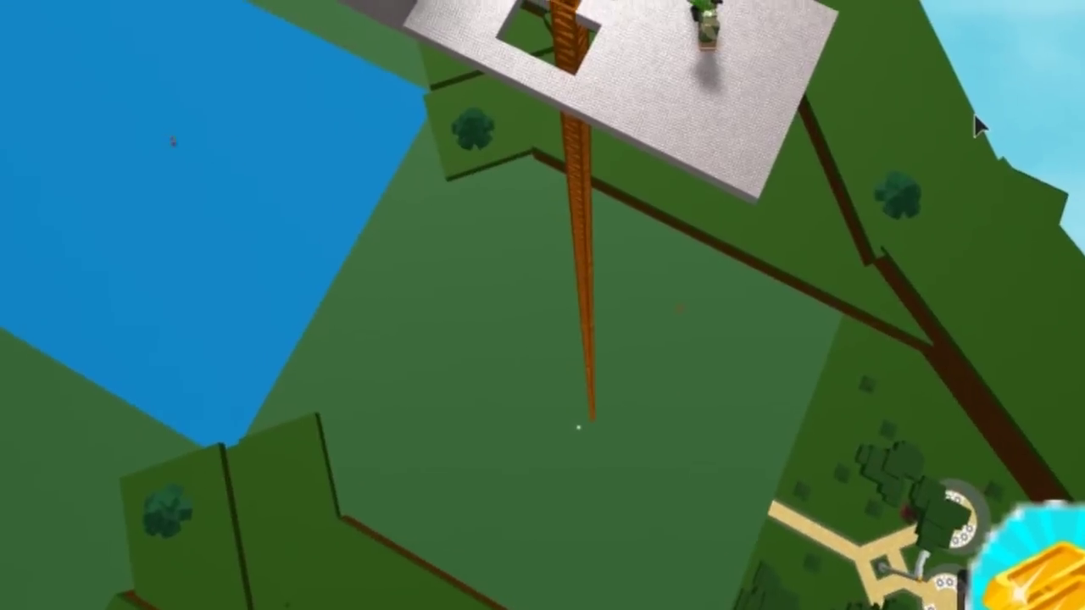
{"action": "left_click_drag", "start_coordinate": [977, 127], "coordinate": [926, 463]}
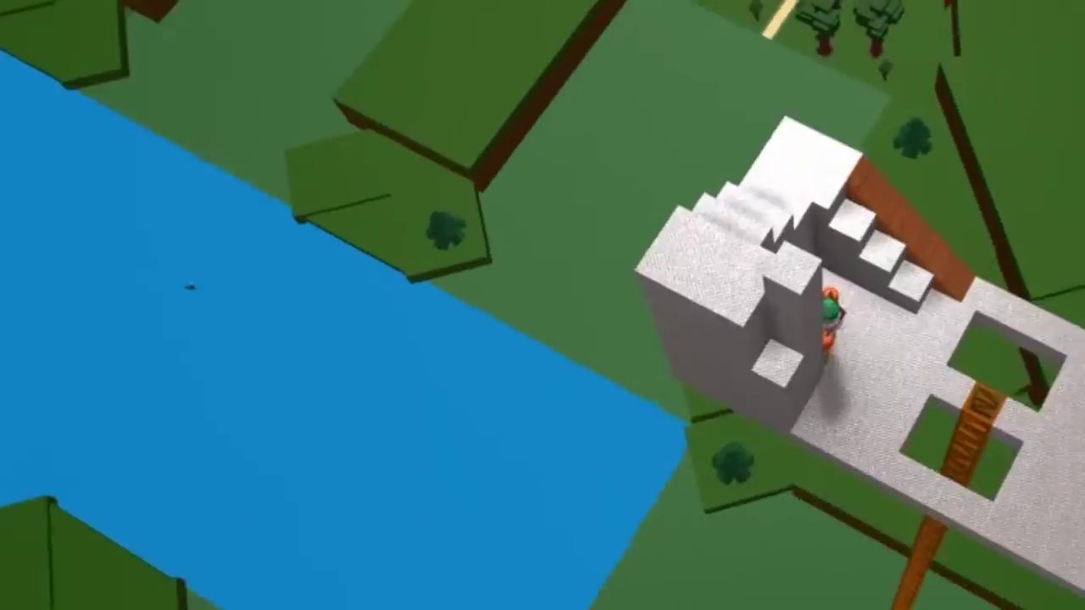
{"action": "left_click_drag", "start_coordinate": [190, 287], "coordinate": [235, 291]}
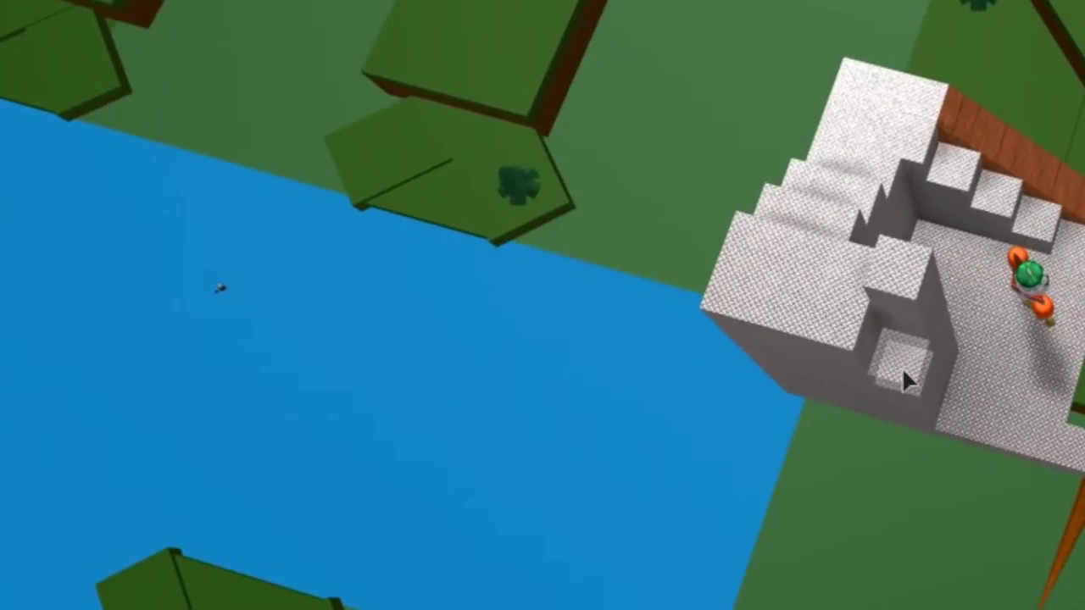
{"action": "left_click", "coordinate": [896, 322]}
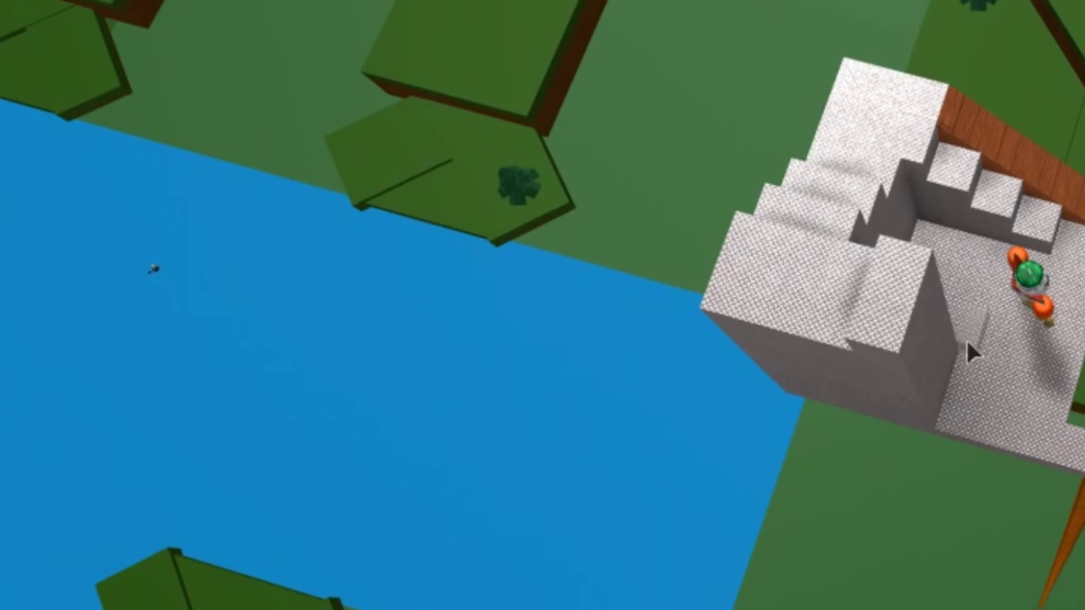
{"action": "left_click_drag", "start_coordinate": [966, 356], "coordinate": [416, 385]}
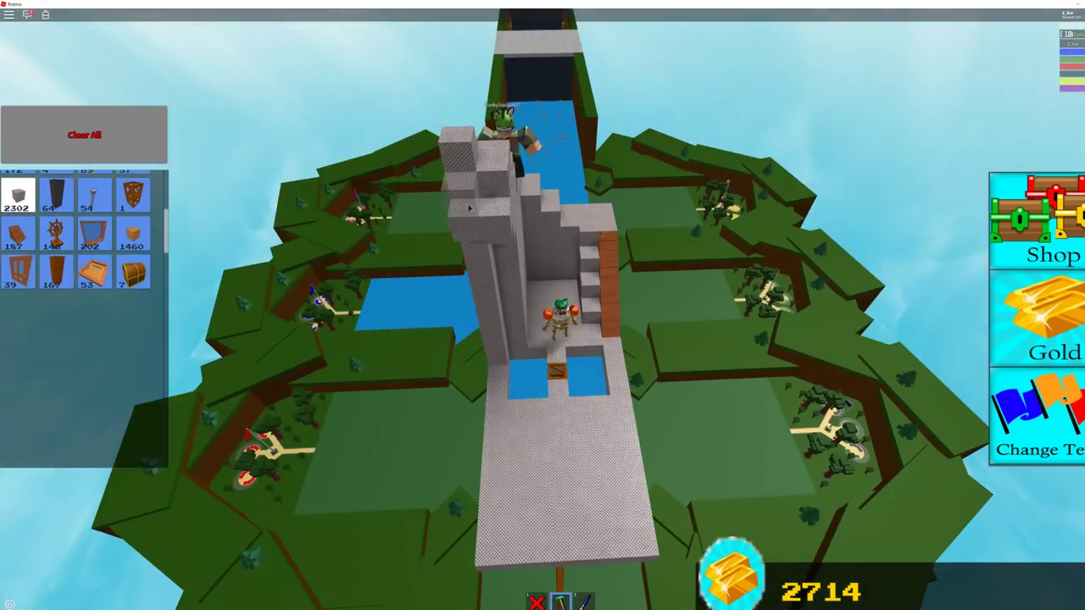
Step: Orbit and look down over the tall metal walls and long staircase
{"action": "left_click_drag", "start_coordinate": [470, 208], "coordinate": [646, 229]}
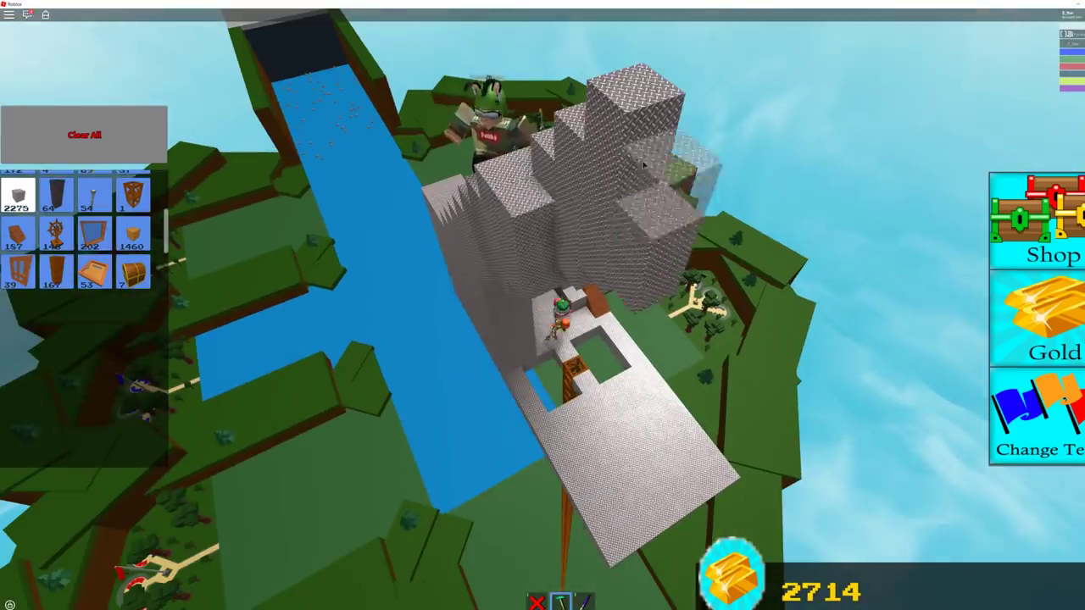
{"action": "right_click", "coordinate": [646, 229]}
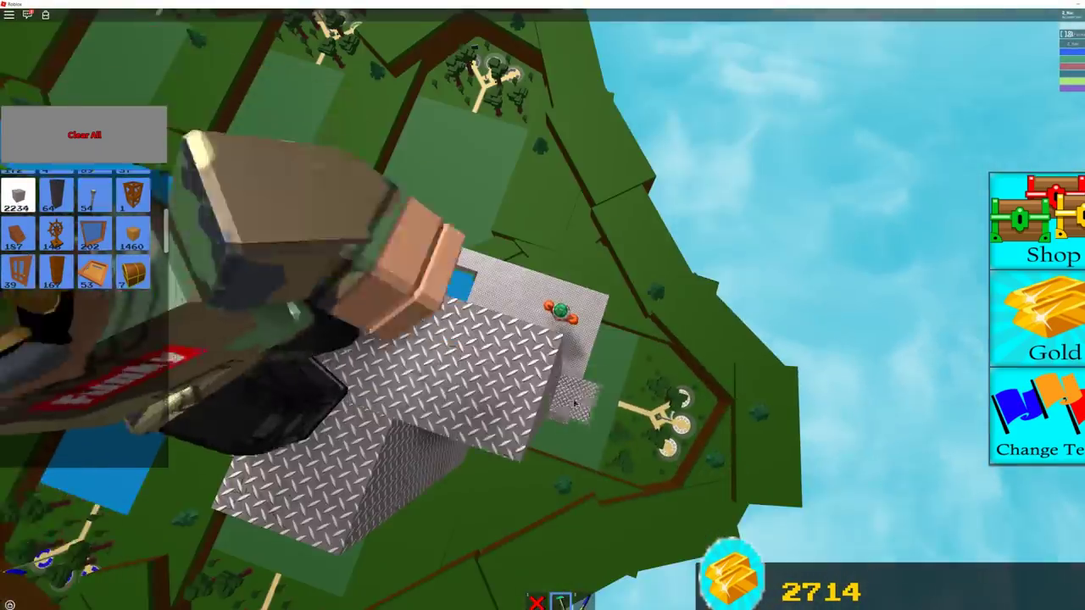
{"action": "scroll", "coordinate": [573, 405], "scroll_direction": "down", "scroll_amount": 4}
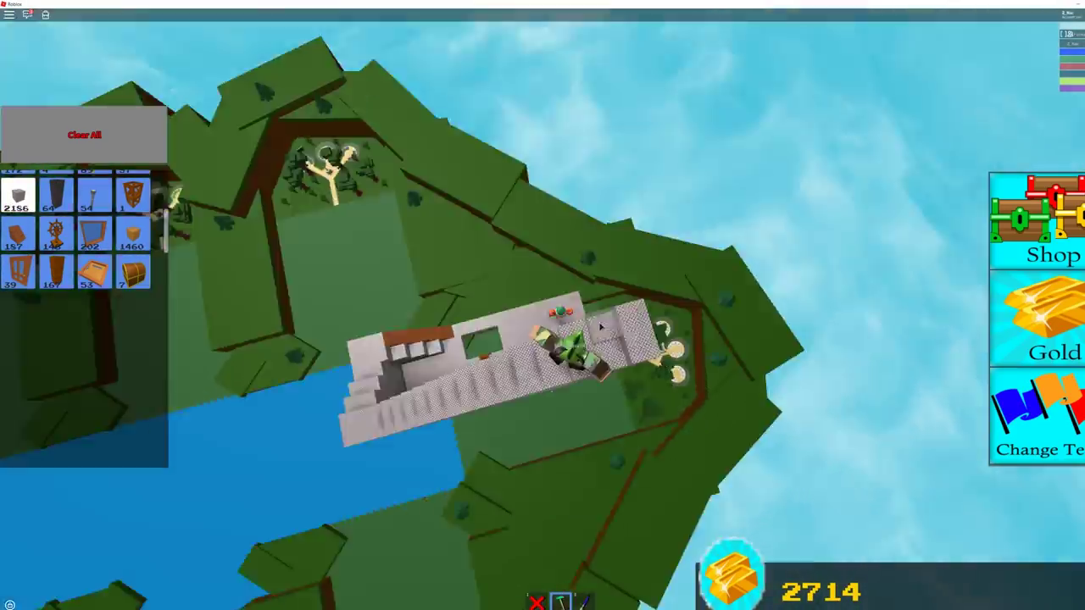
{"action": "mouse_move", "coordinate": [567, 383]}
{"action": "left_mouse_down"}
{"action": "mouse_move", "coordinate": [596, 297]}
{"action": "mouse_move", "coordinate": [534, 313]}
{"action": "left_mouse_up"}
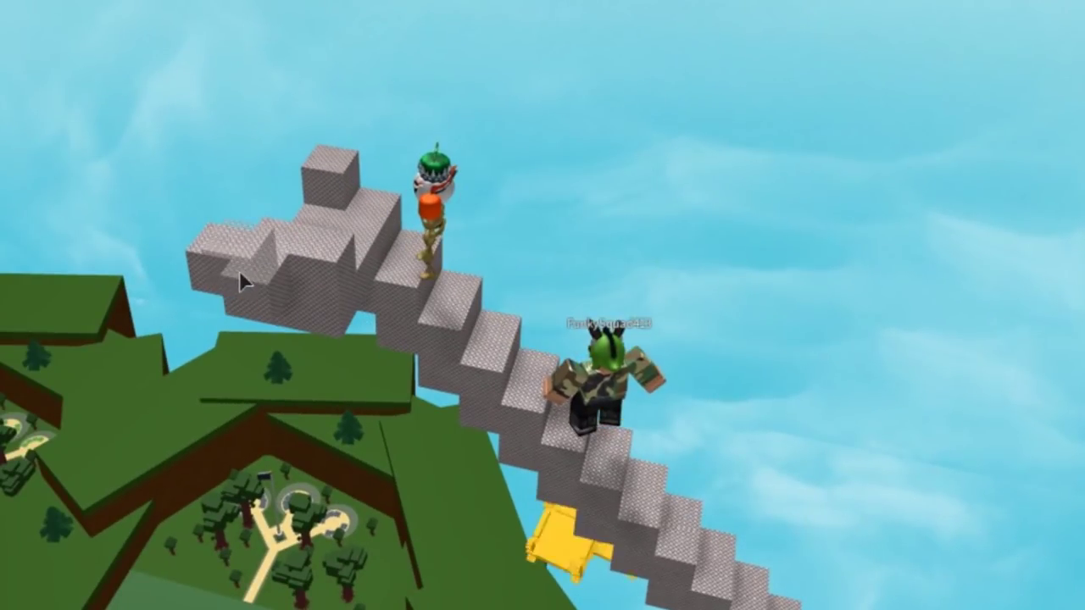
Step: Delete the yellow chairs, notch the top platform, and stack new grey blocks on it
{"action": "left_click", "coordinate": [242, 271]}
{"action": "left_click", "coordinate": [281, 275]}
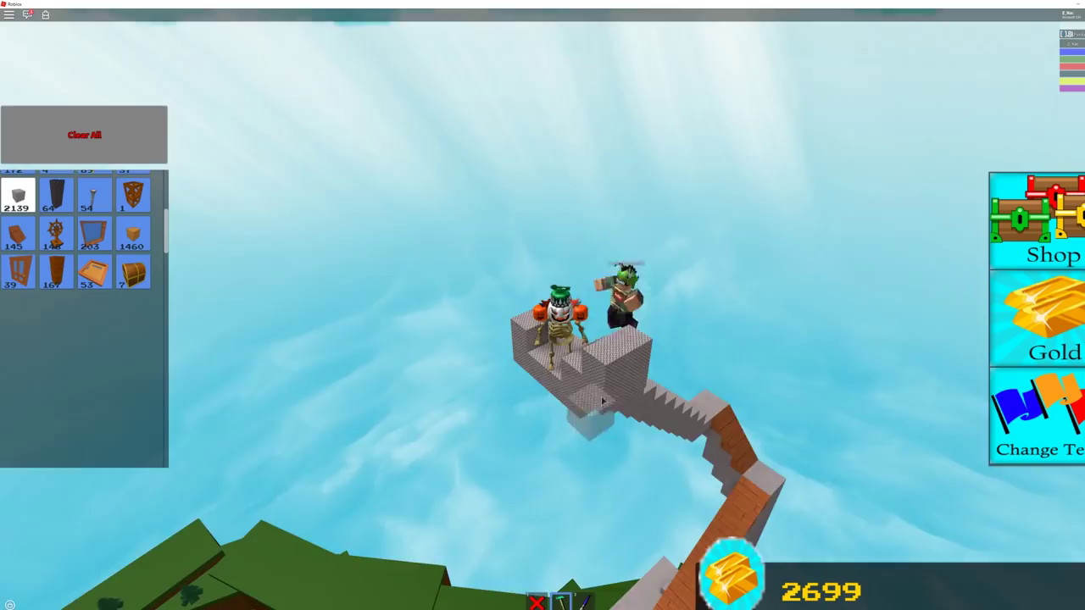
{"action": "left_click", "coordinate": [604, 400]}
{"action": "left_click", "coordinate": [507, 370]}
{"action": "left_click", "coordinate": [522, 354]}
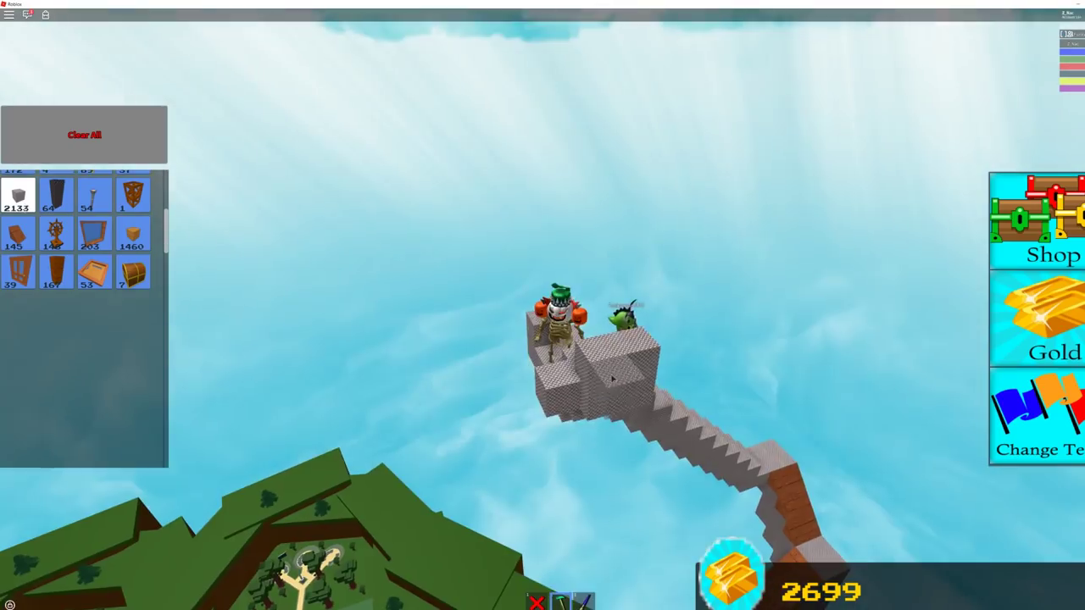
{"action": "left_click", "coordinate": [462, 346]}
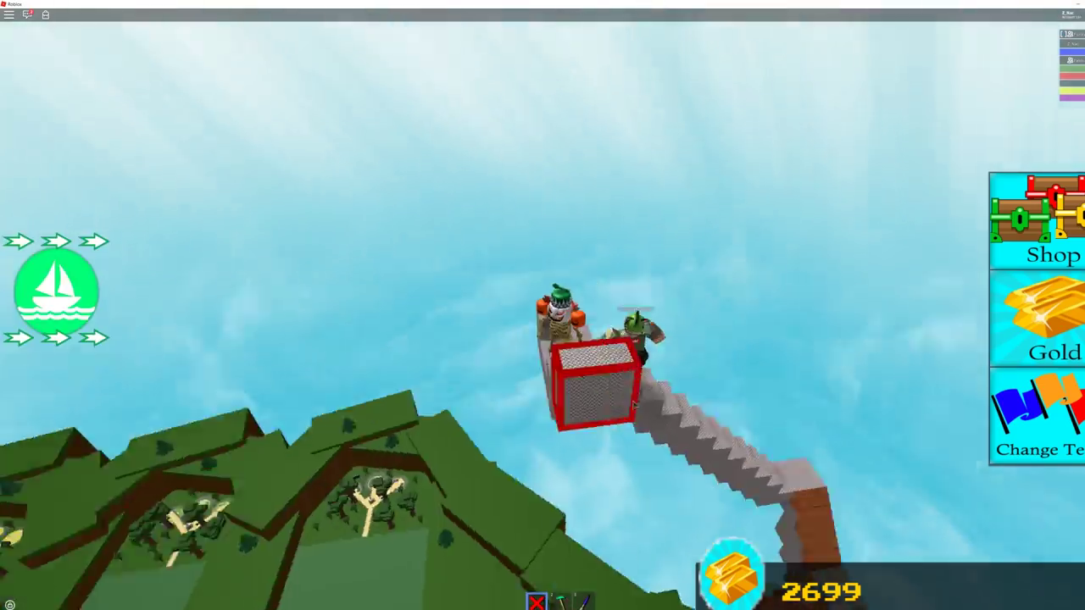
{"action": "left_click", "coordinate": [536, 382]}
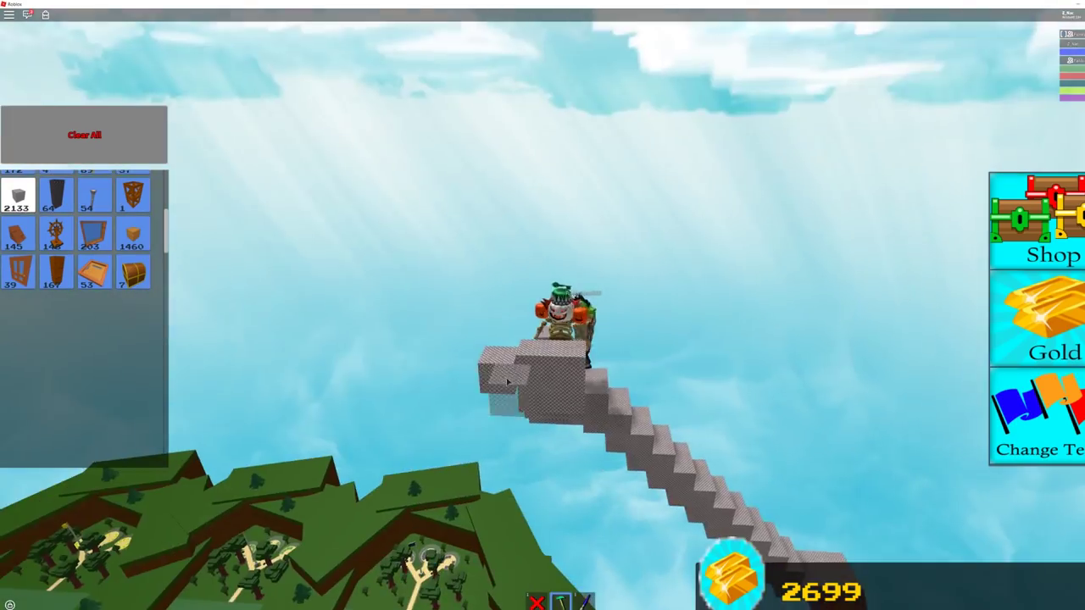
{"action": "left_click", "coordinate": [507, 381]}
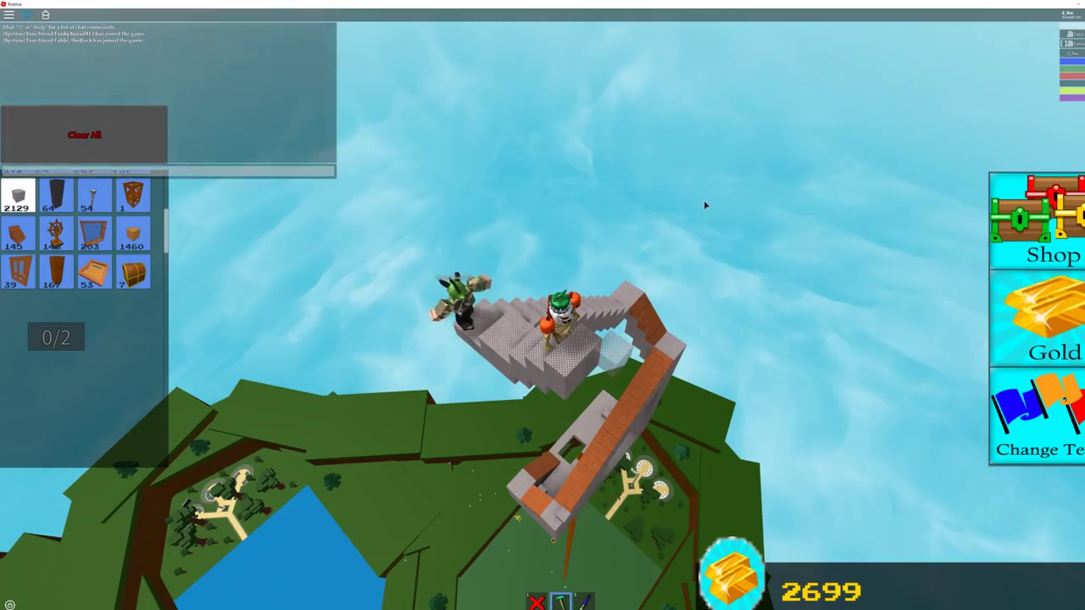
Step: Orbit around the island and delete one more block from the staircase's top platform
{"action": "right_click", "coordinate": [702, 198]}
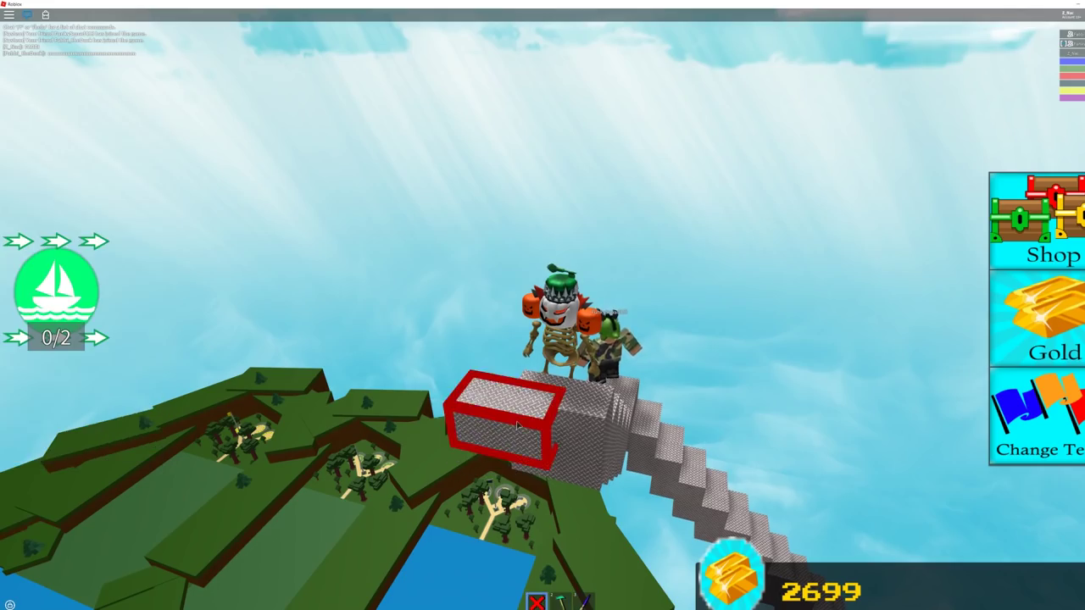
{"action": "left_click", "coordinate": [507, 427]}
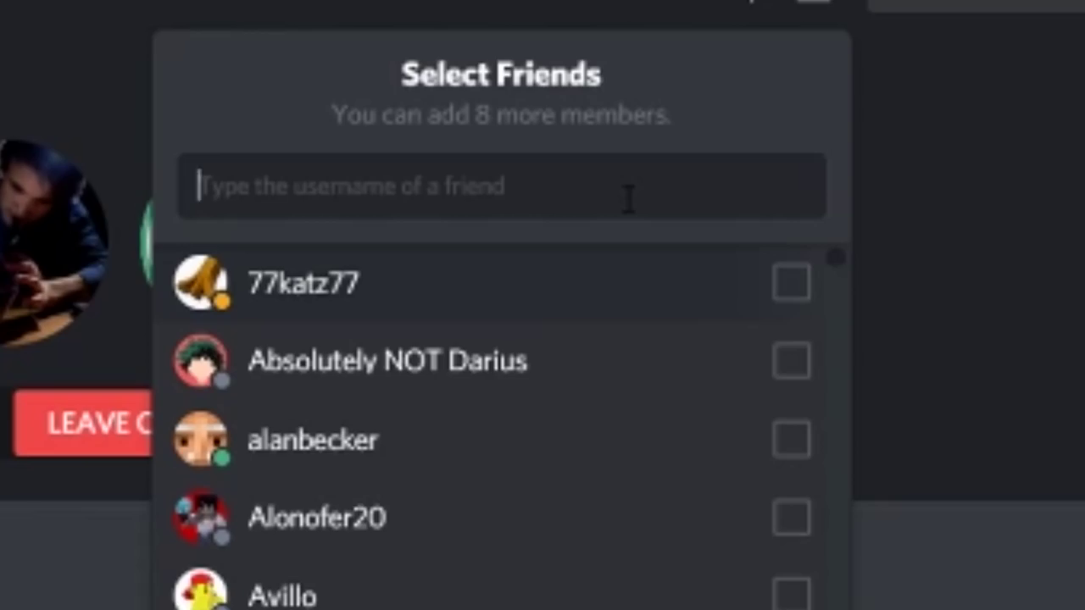
{"action": "type", "text": "fabbi"}
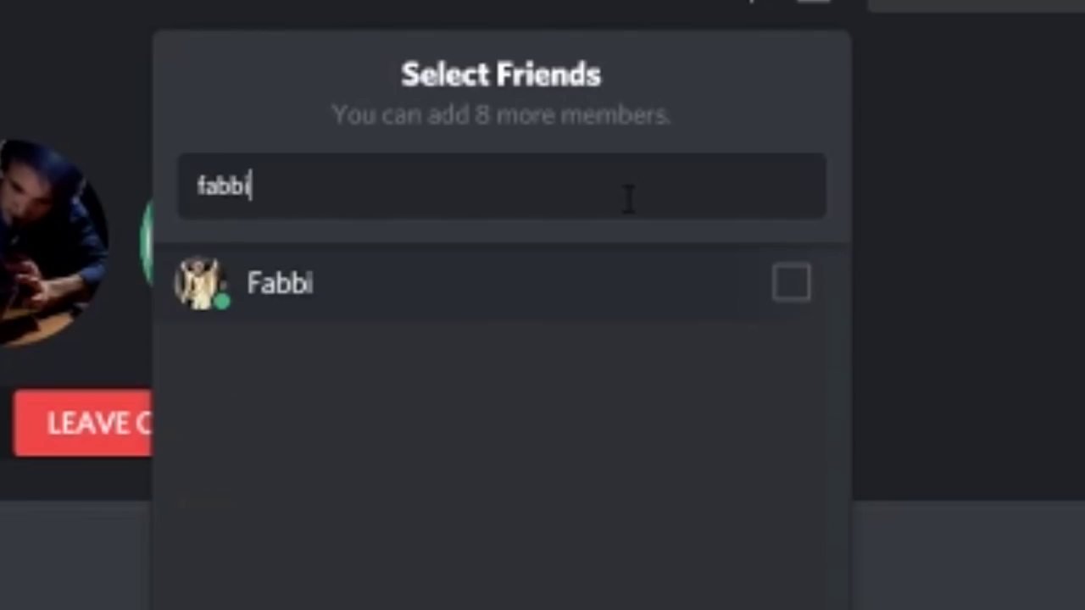
Step: Confirm Fabbi from the 'fabbi' friend search as the group DM member
{"action": "key", "text": "Return"}
Step: Create the group DM with Fabbi, then swing the view down over the tower
{"action": "left_click", "coordinate": [601, 557]}
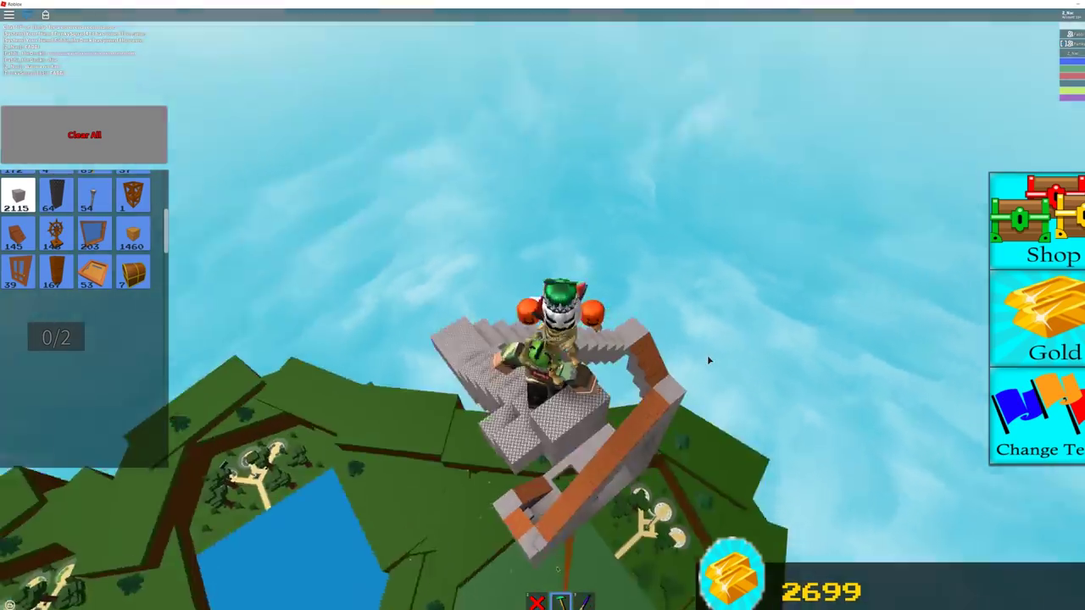
{"action": "right_click", "coordinate": [707, 355]}
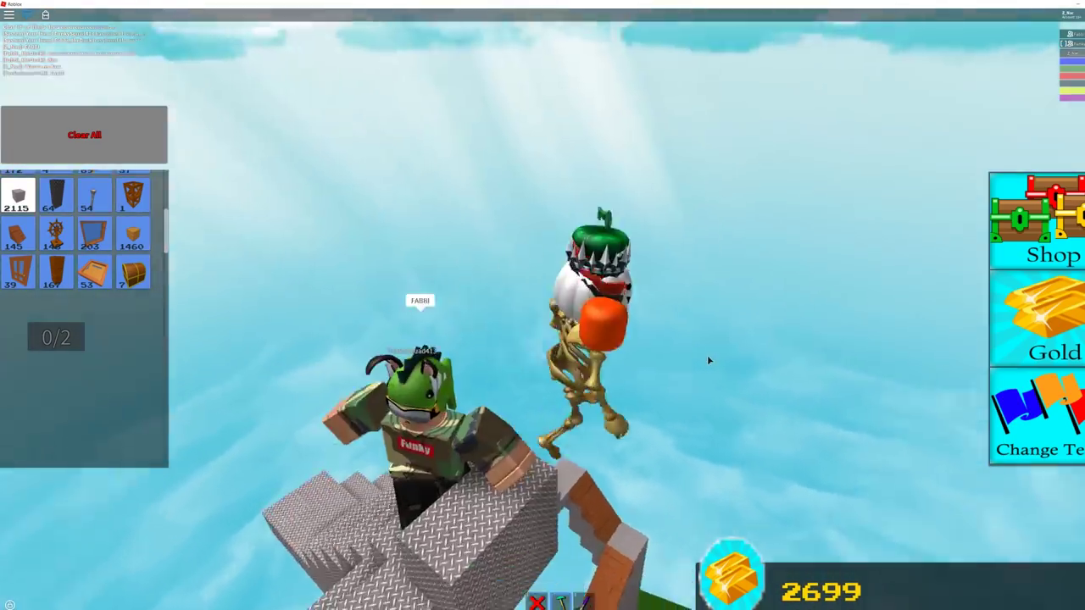
{"action": "left_click_drag", "start_coordinate": [707, 354], "coordinate": [707, 354]}
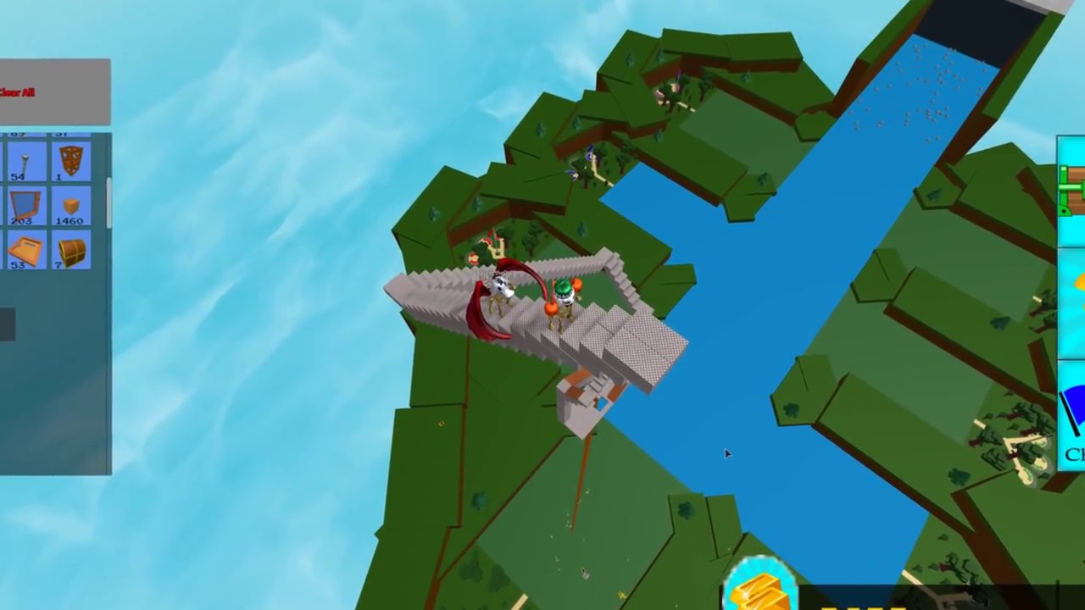
Step: View the stairs from below and attach one block near their top
{"action": "right_click", "coordinate": [725, 448]}
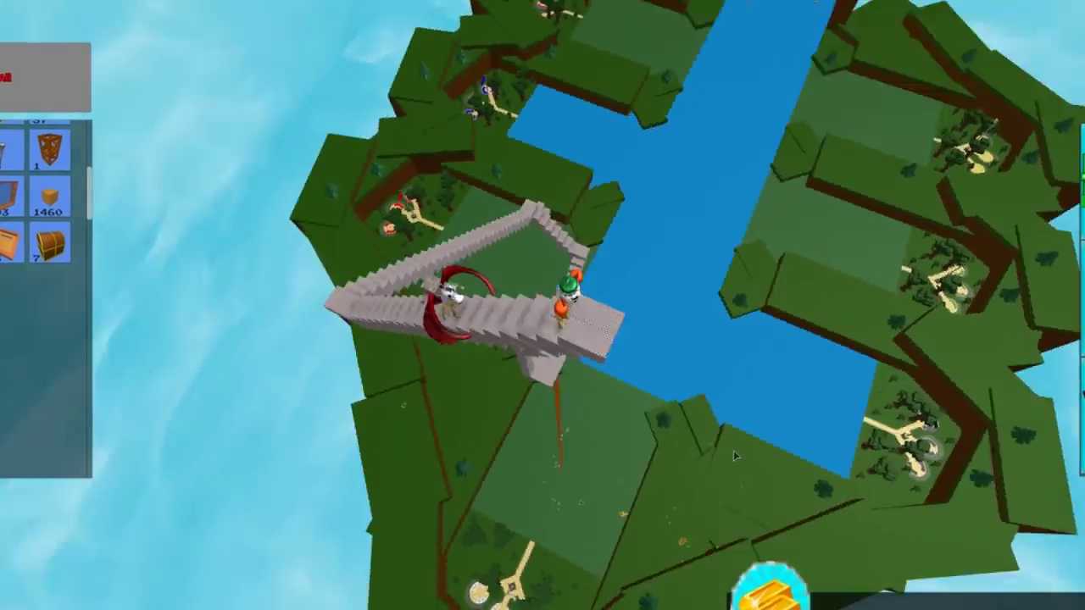
{"action": "left_click_drag", "start_coordinate": [731, 450], "coordinate": [554, 380]}
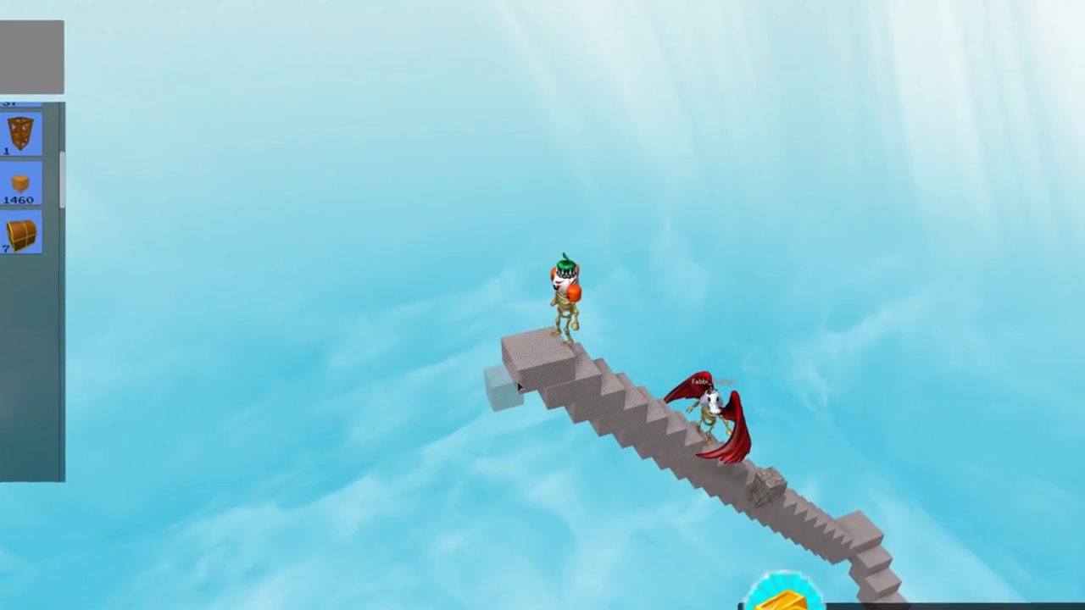
{"action": "left_click_drag", "start_coordinate": [527, 390], "coordinate": [526, 366]}
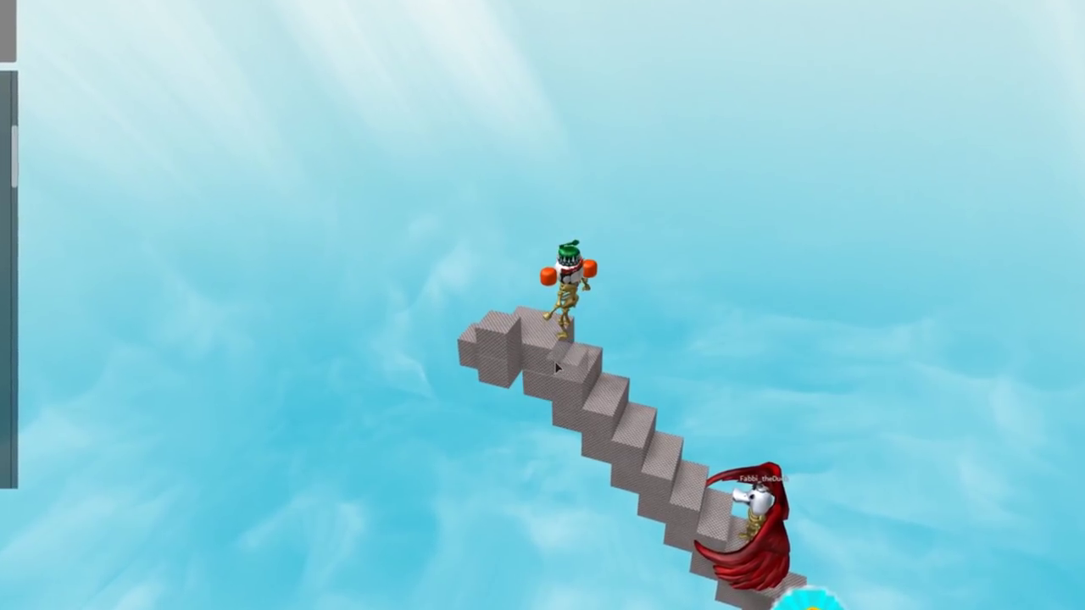
{"action": "left_click", "coordinate": [552, 359]}
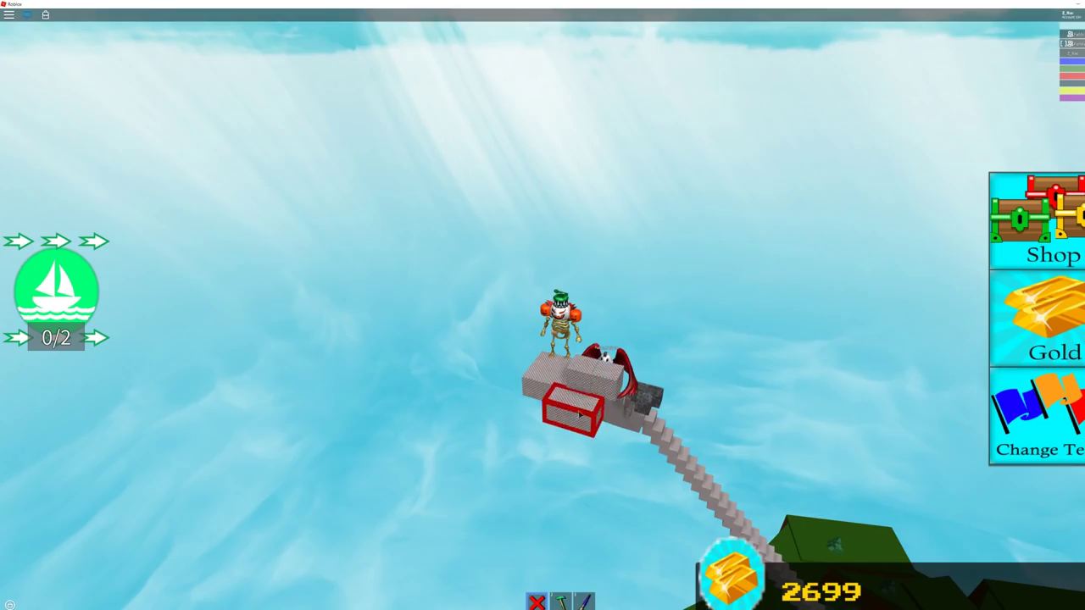
Step: Orbit around the island, then move the diamond-plate section lower beside the brick tower
{"action": "left_click_drag", "start_coordinate": [579, 414], "coordinate": [585, 422]}
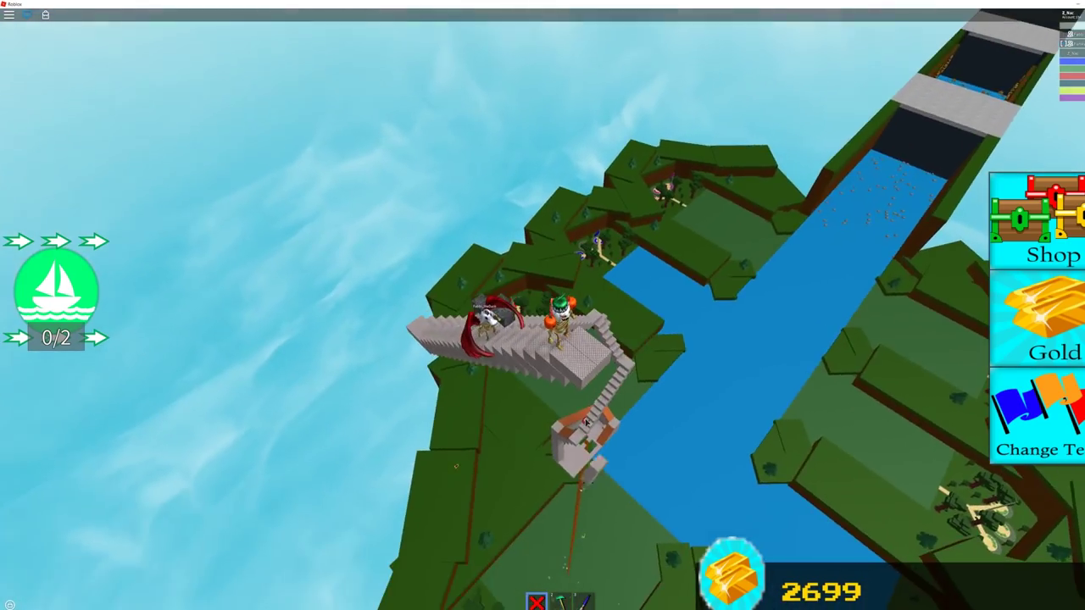
{"action": "right_click", "coordinate": [584, 423]}
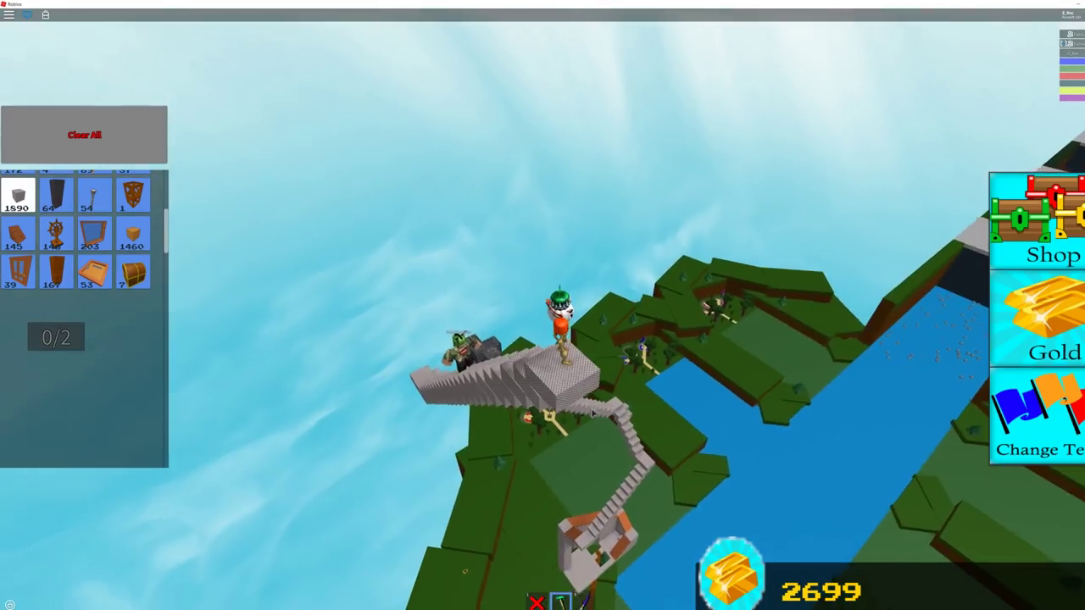
{"action": "right_click", "coordinate": [593, 412]}
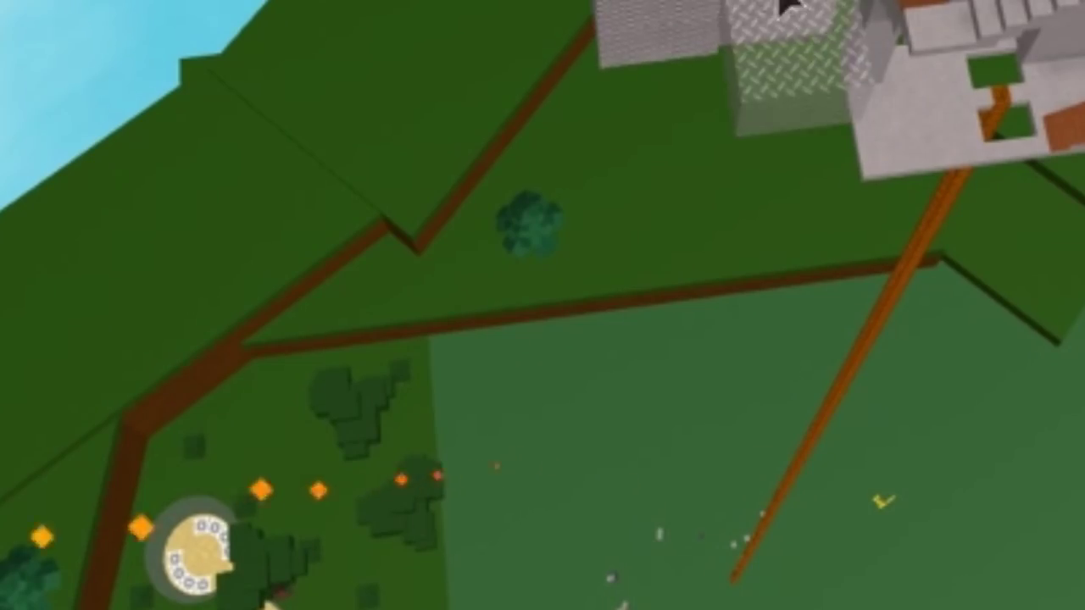
{"action": "left_click_drag", "start_coordinate": [788, 10], "coordinate": [736, 53]}
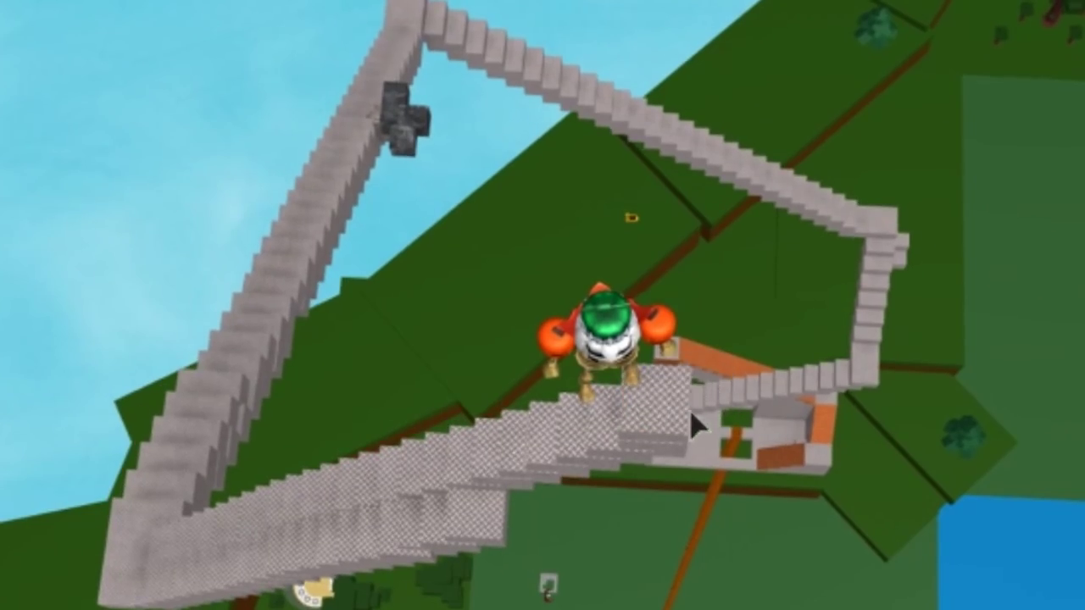
Step: Stack six grey blocks upward into a column on the staircase's top step
{"action": "right_click", "coordinate": [683, 431]}
{"action": "left_click", "coordinate": [556, 290]}
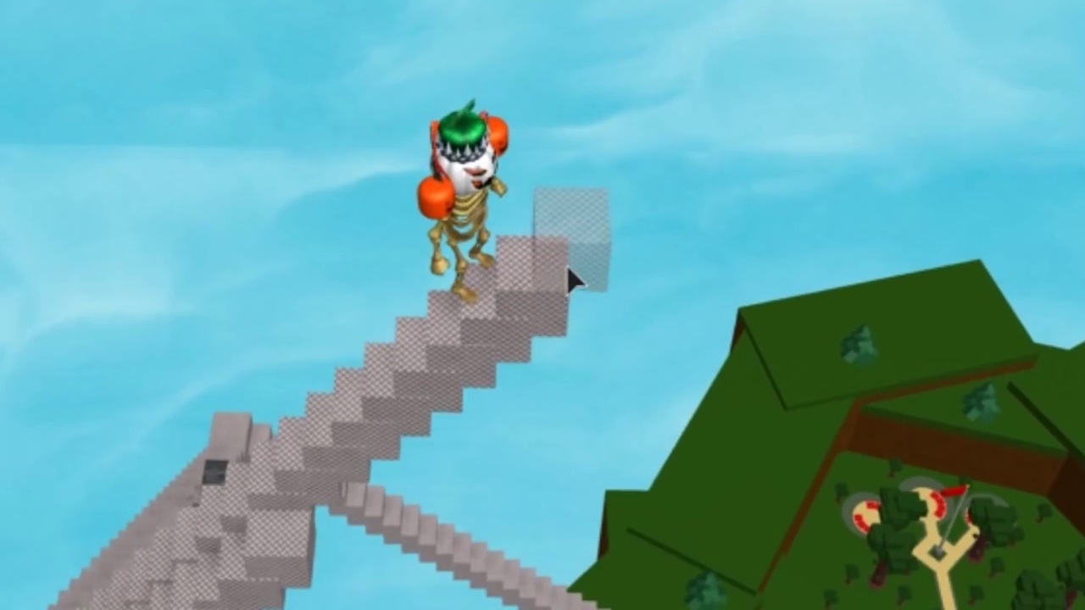
{"action": "left_click", "coordinate": [573, 280]}
{"action": "right_click", "coordinate": [690, 320]}
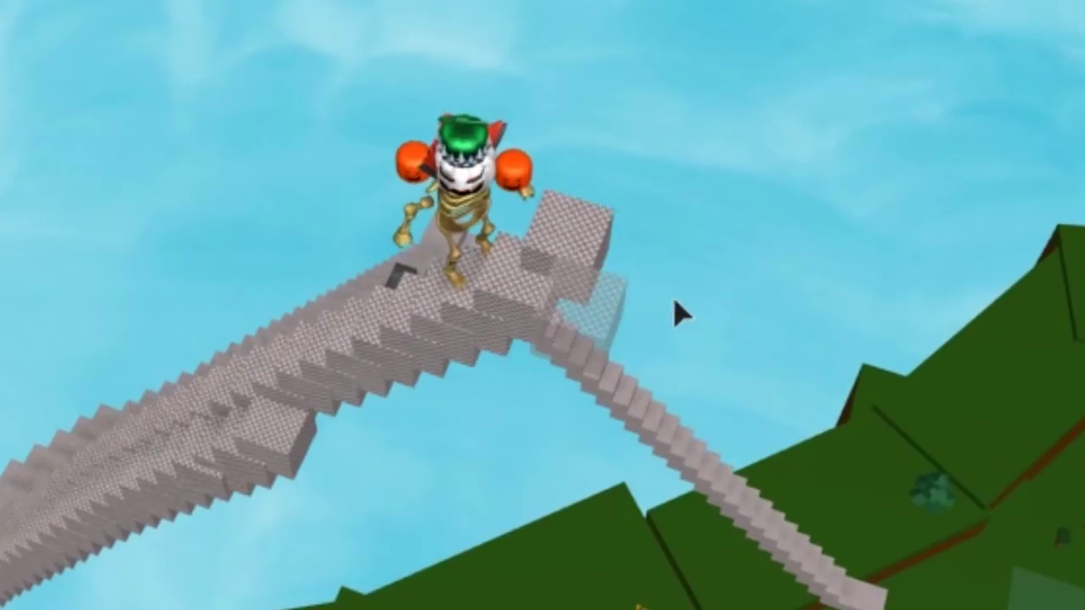
{"action": "scroll", "coordinate": [606, 212], "scroll_direction": "up", "scroll_amount": 2}
{"action": "left_click", "coordinate": [635, 472]}
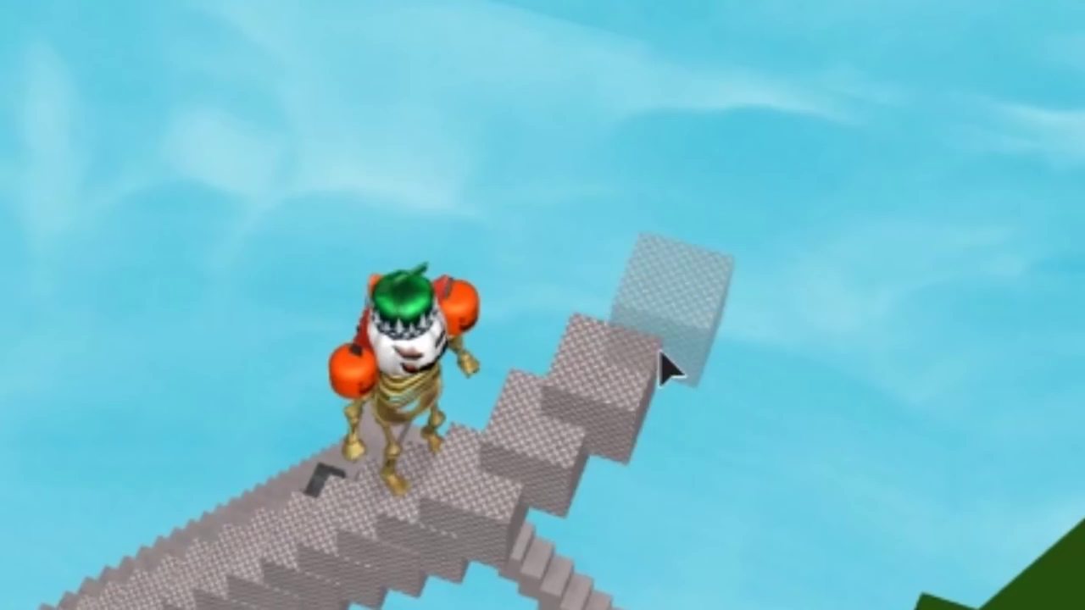
{"action": "left_click", "coordinate": [678, 365]}
{"action": "left_click", "coordinate": [719, 300]}
{"action": "left_click", "coordinate": [806, 242]}
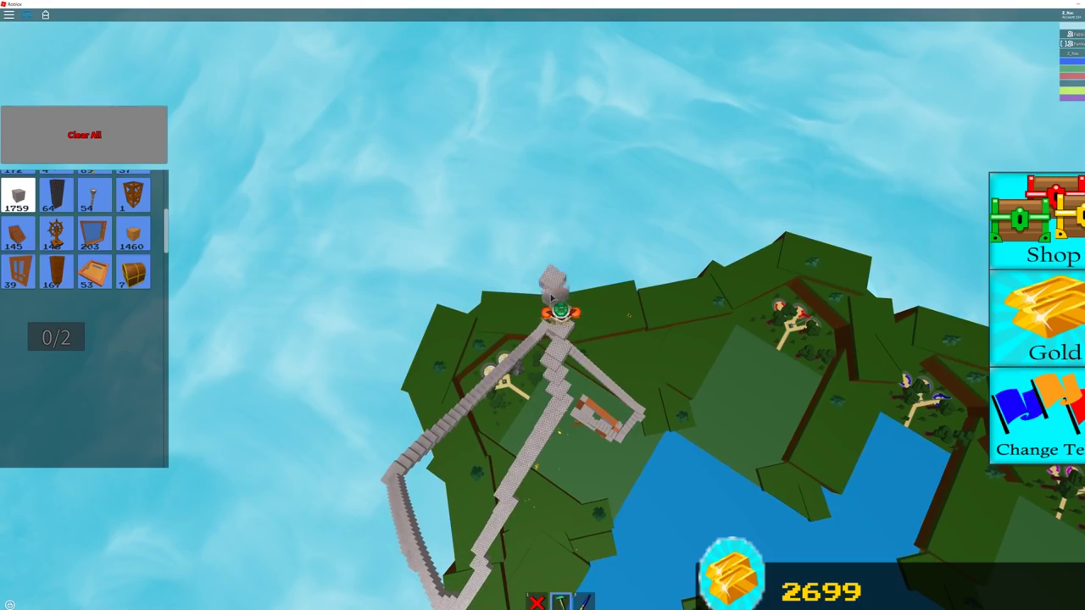
Step: Add a grey block to the stair path, then tilt the view to survey the island
{"action": "right_click", "coordinate": [546, 271]}
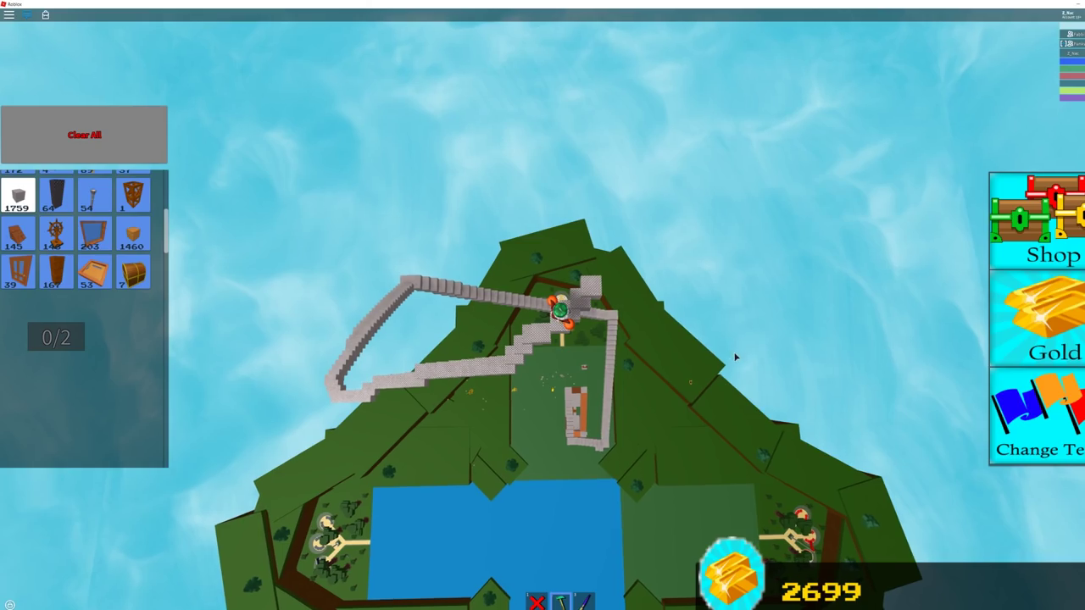
{"action": "left_click_drag", "start_coordinate": [734, 356], "coordinate": [622, 316]}
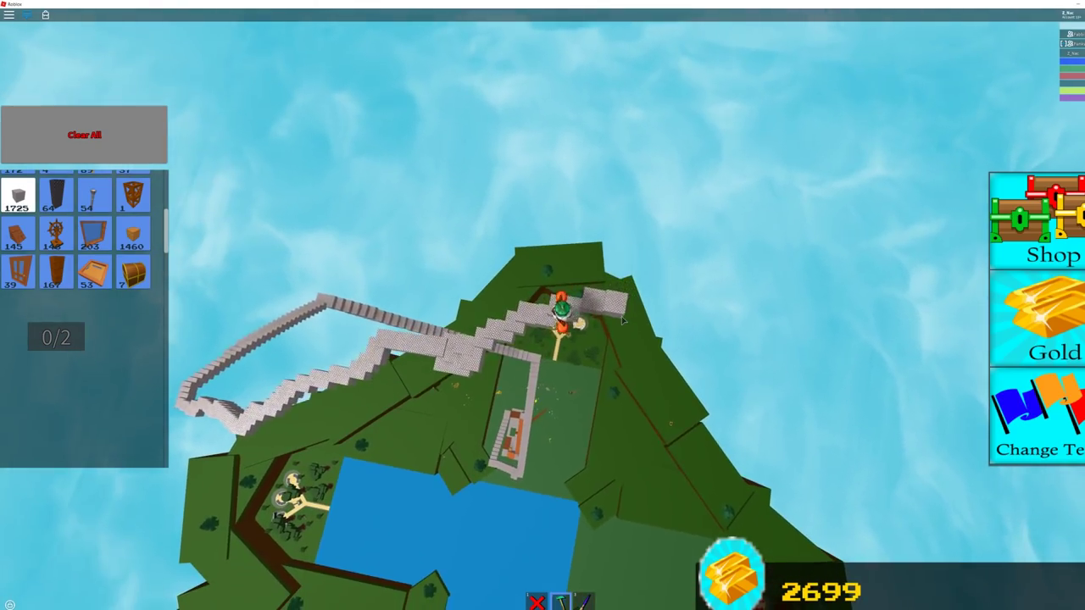
{"action": "left_click", "coordinate": [622, 316]}
{"action": "left_click_drag", "start_coordinate": [644, 307], "coordinate": [643, 302]}
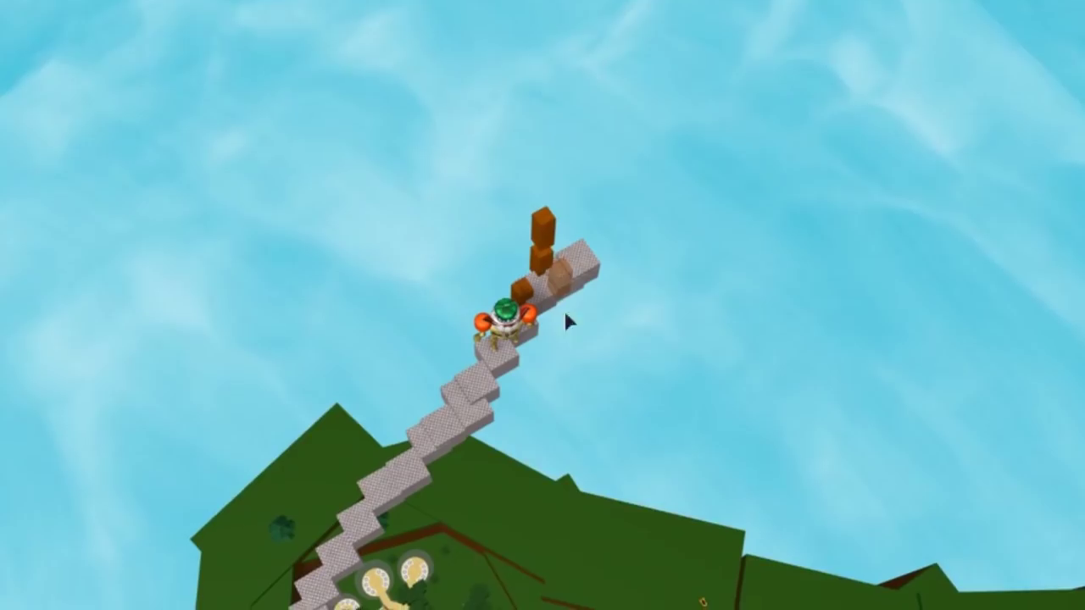
{"action": "left_click_drag", "start_coordinate": [564, 310], "coordinate": [576, 193]}
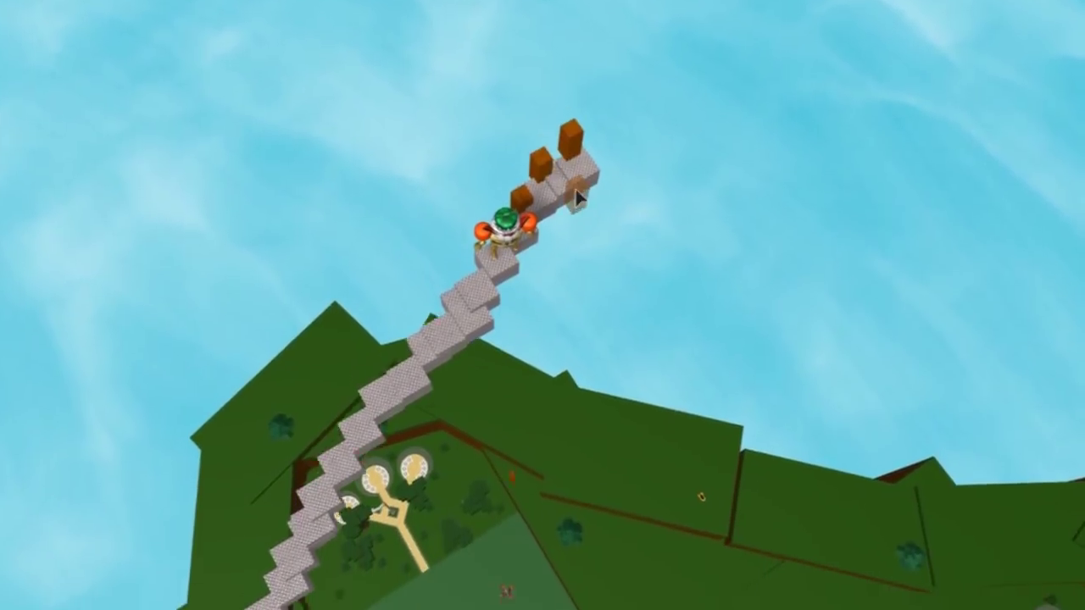
{"action": "right_click", "coordinate": [577, 193]}
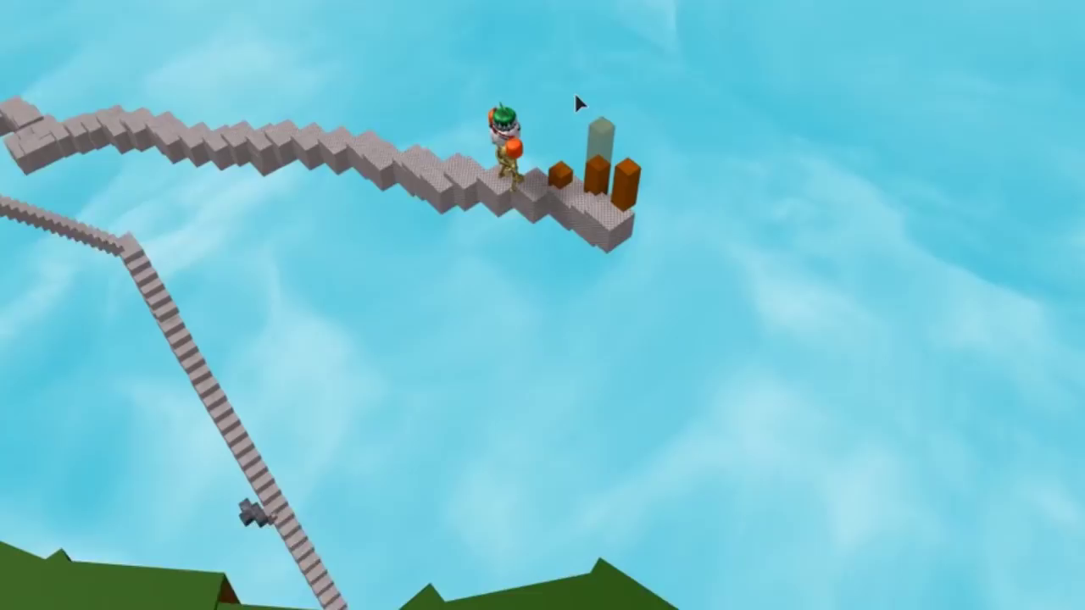
{"action": "left_click_drag", "start_coordinate": [575, 102], "coordinate": [636, 88]}
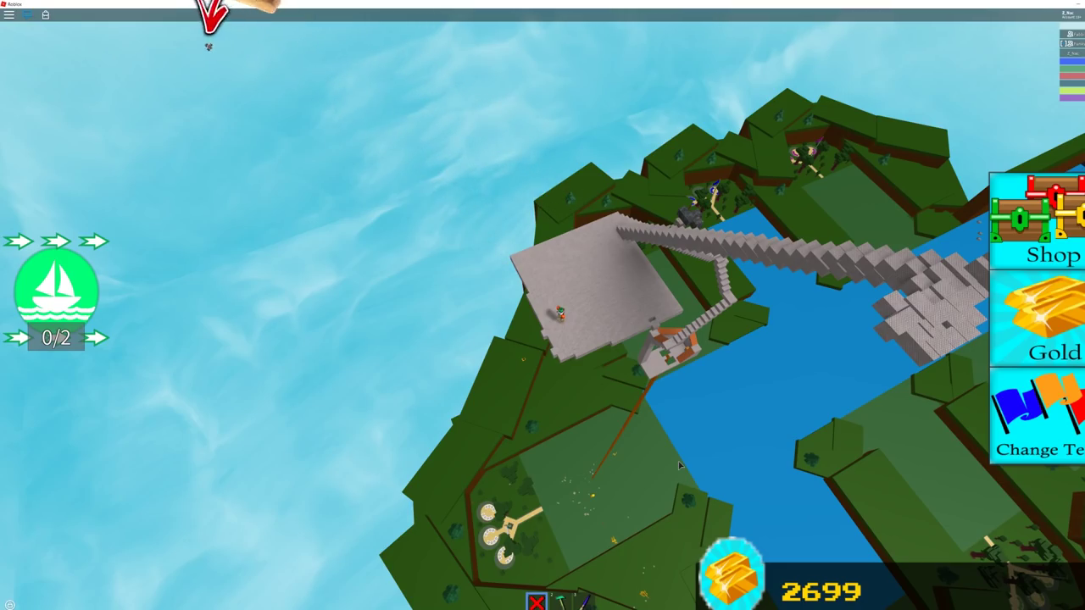
Step: Look up at the sky platform from below, then view the island and stairs from another side
{"action": "left_click_drag", "start_coordinate": [697, 467], "coordinate": [717, 442]}
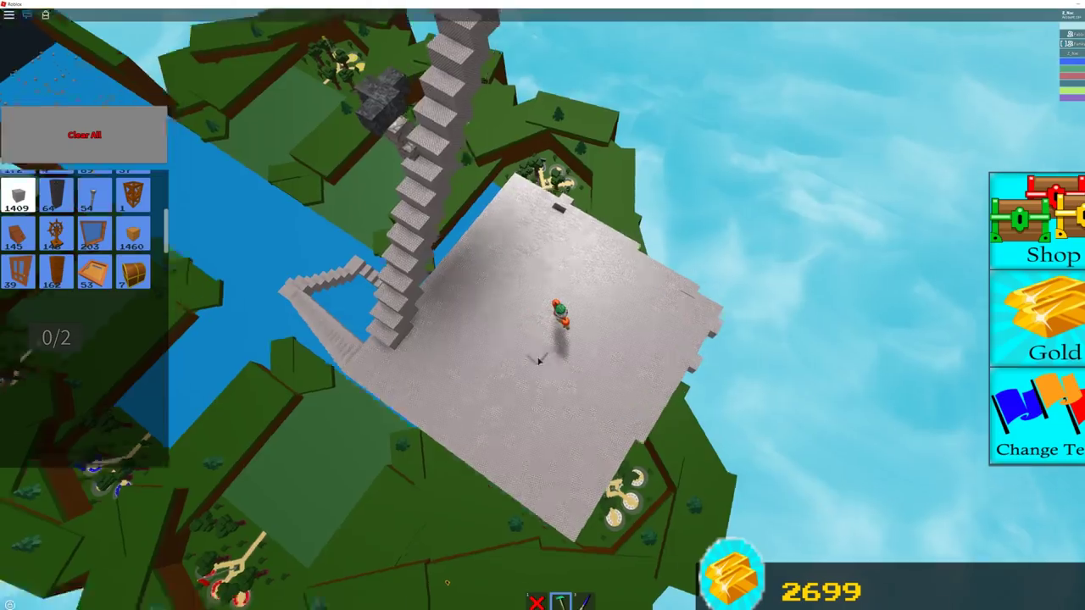
{"action": "right_click", "coordinate": [539, 361]}
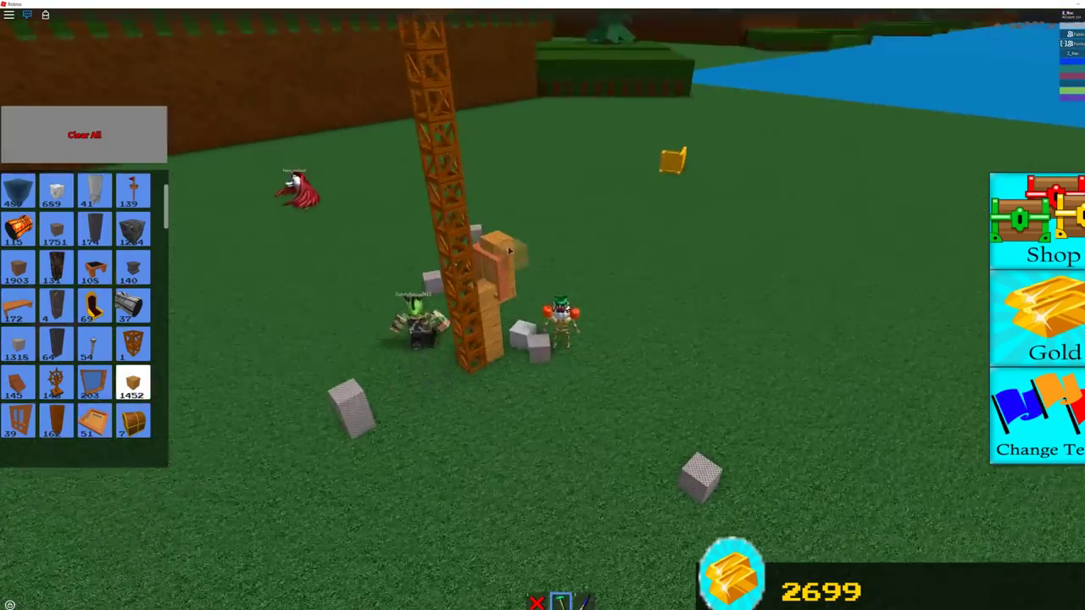
Step: Place a run of wood blocks extending a wooden arm off the truss tower
{"action": "left_click", "coordinate": [547, 280]}
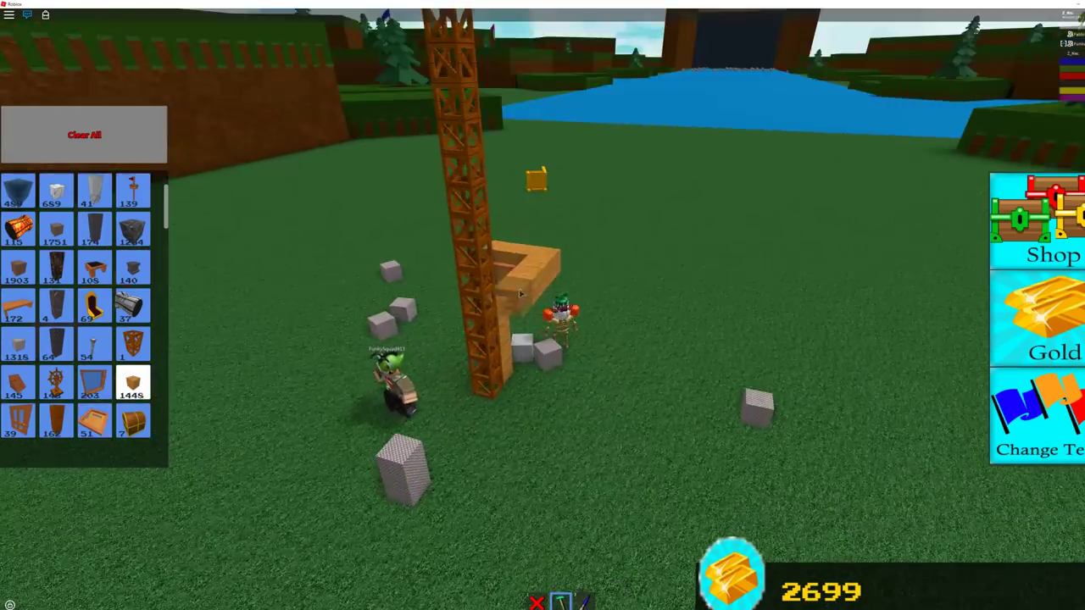
{"action": "left_click", "coordinate": [536, 275]}
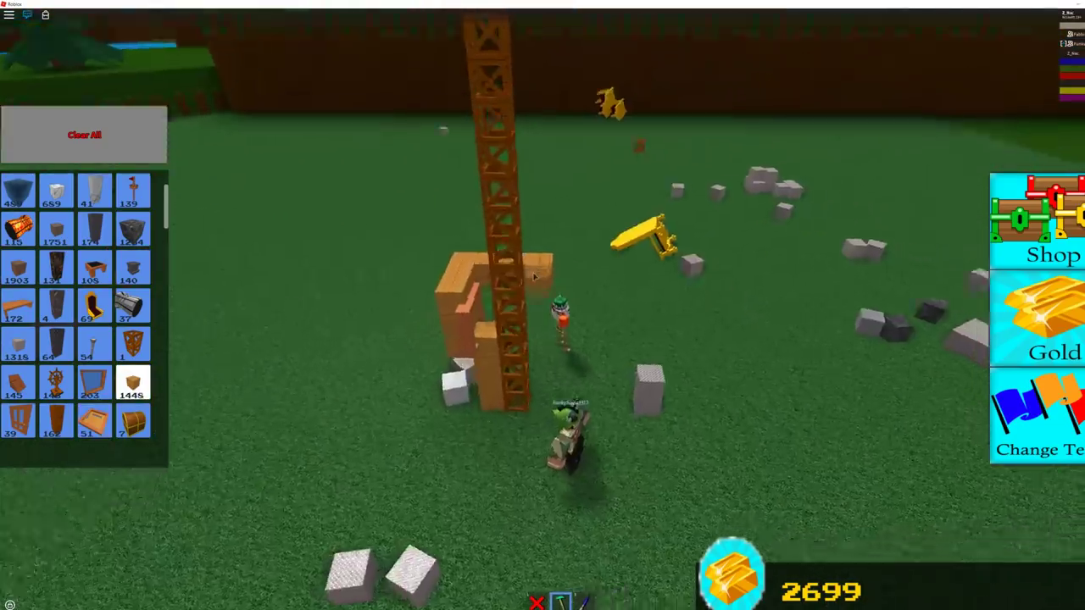
{"action": "left_click", "coordinate": [542, 274]}
{"action": "left_click", "coordinate": [537, 267]}
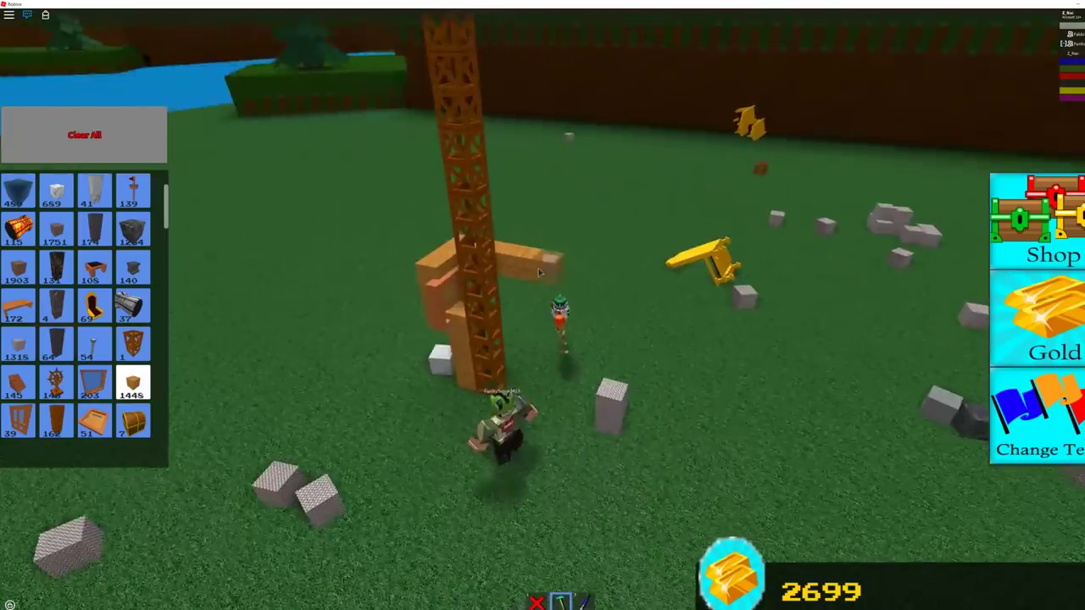
{"action": "right_click", "coordinate": [559, 270]}
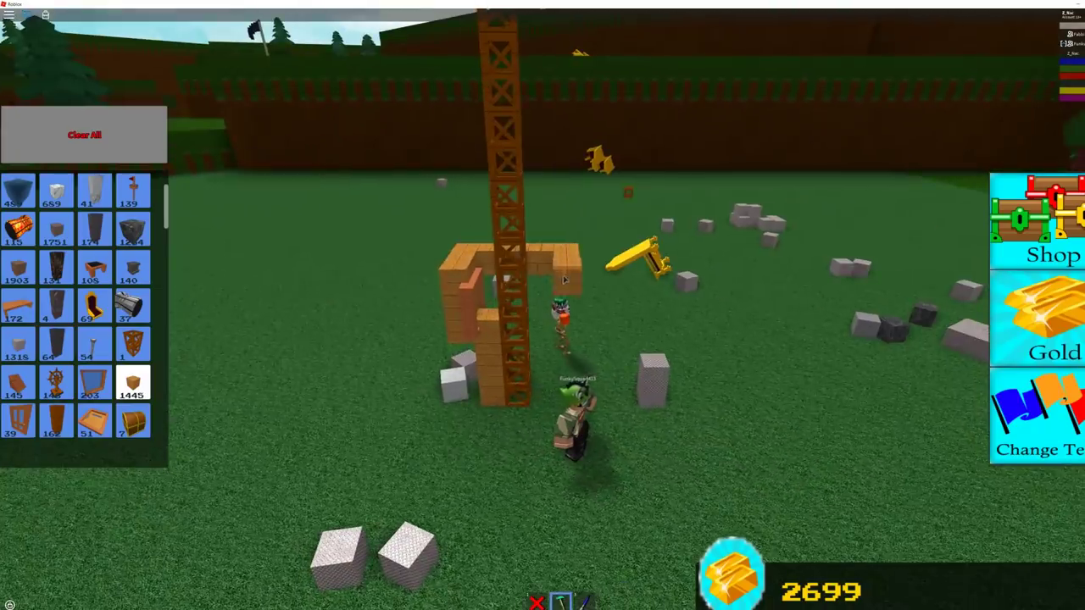
{"action": "left_click_drag", "start_coordinate": [568, 286], "coordinate": [598, 294]}
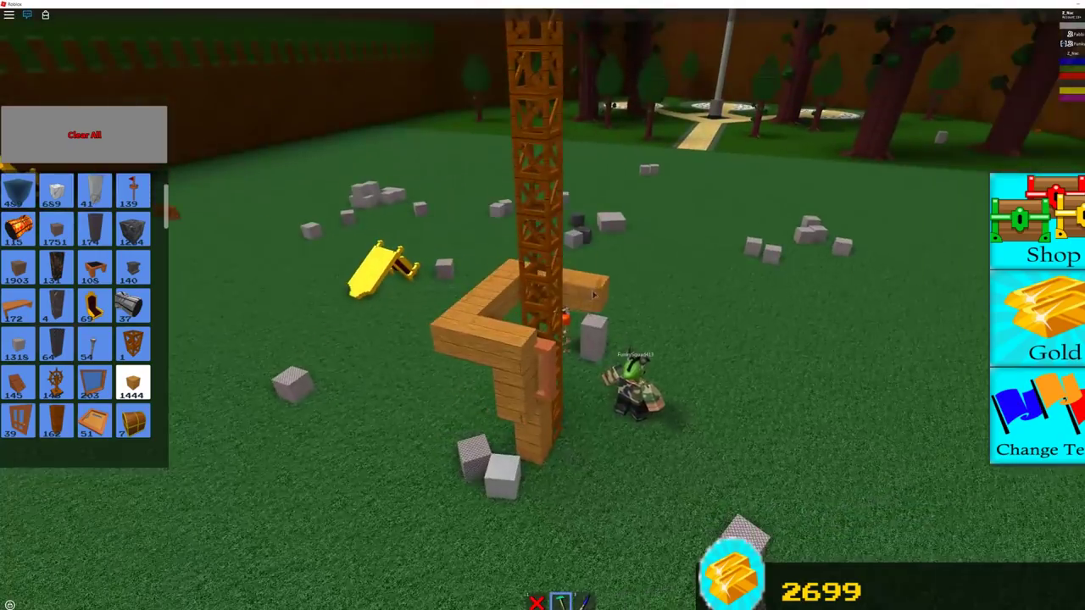
{"action": "left_click", "coordinate": [609, 296]}
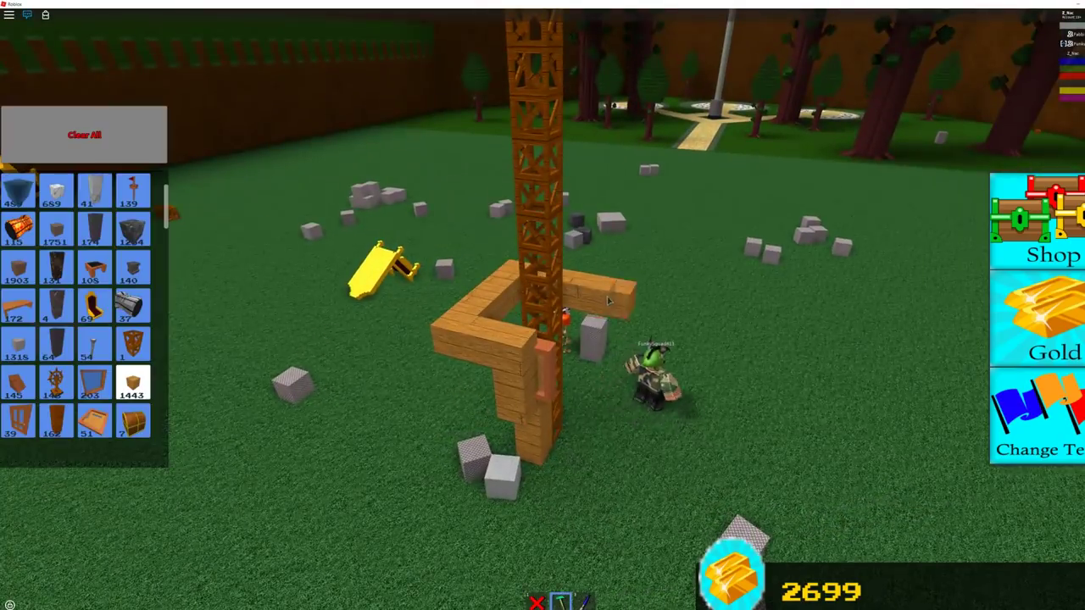
Step: Add wood blocks atop the frame's upright to close the cabin frame
{"action": "left_click_drag", "start_coordinate": [609, 301], "coordinate": [476, 180]}
{"action": "left_click", "coordinate": [428, 111]}
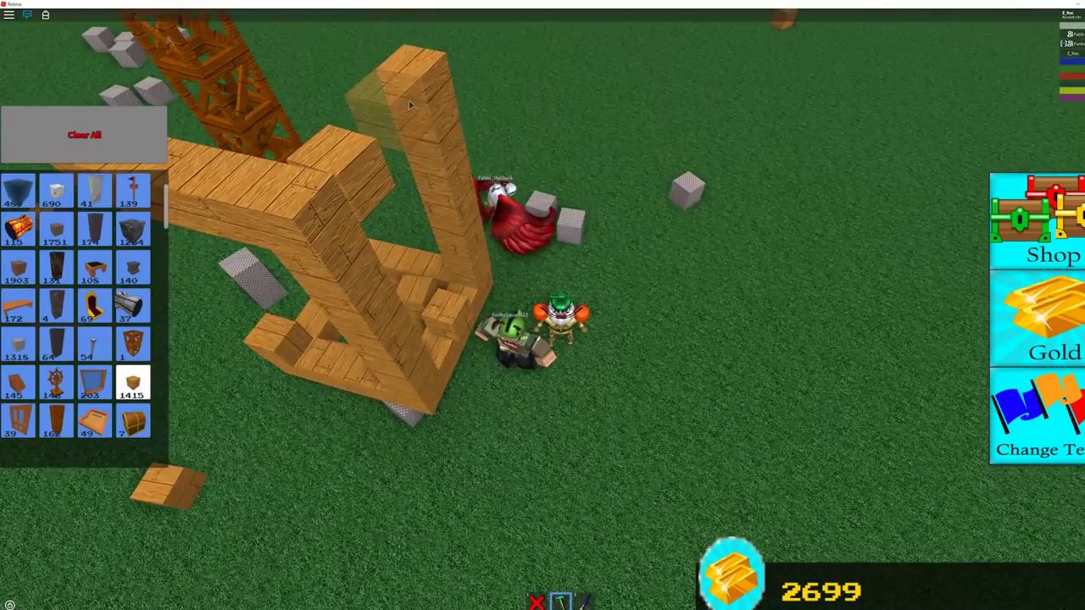
{"action": "left_click_drag", "start_coordinate": [381, 126], "coordinate": [519, 244]}
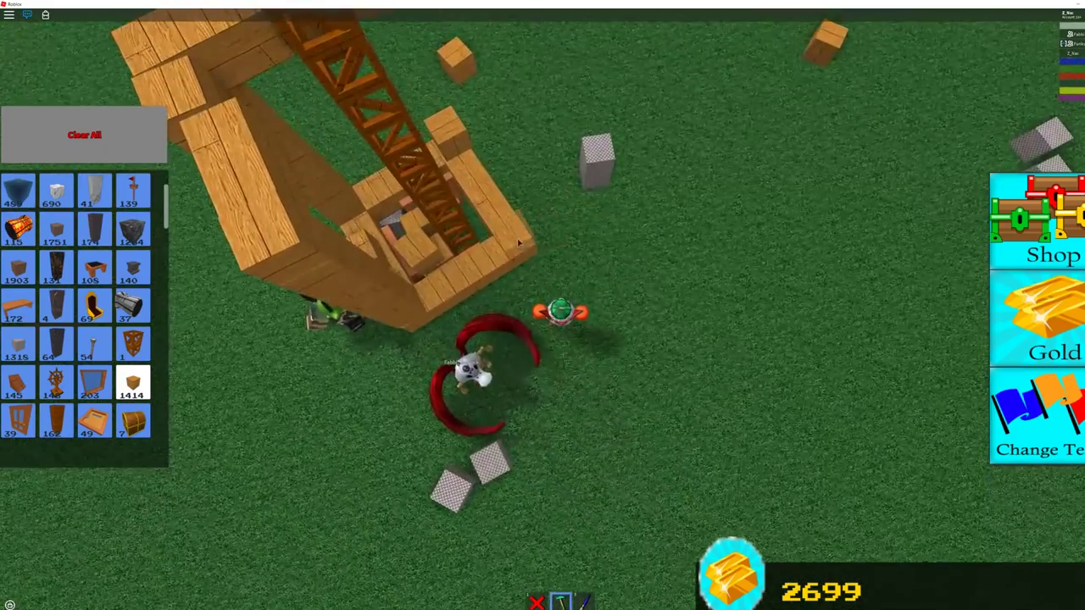
{"action": "left_click", "coordinate": [500, 194]}
{"action": "scroll", "coordinate": [509, 192], "scroll_direction": "down", "scroll_amount": 2}
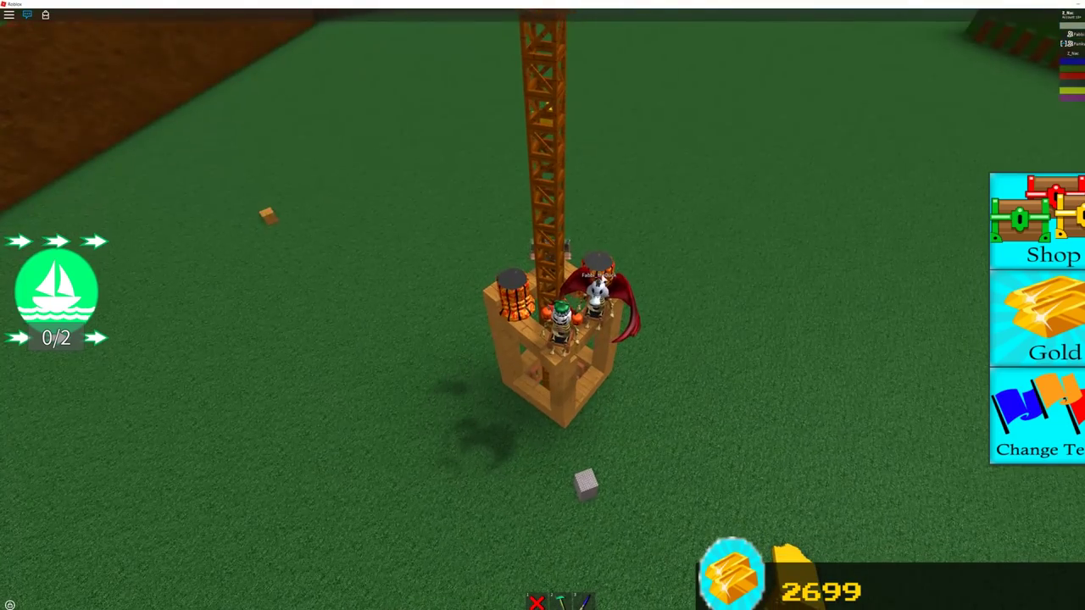
Step: Fire the cabin's thrusters and ride up the truss tower to the platform
{"action": "left_click", "coordinate": [516, 311]}
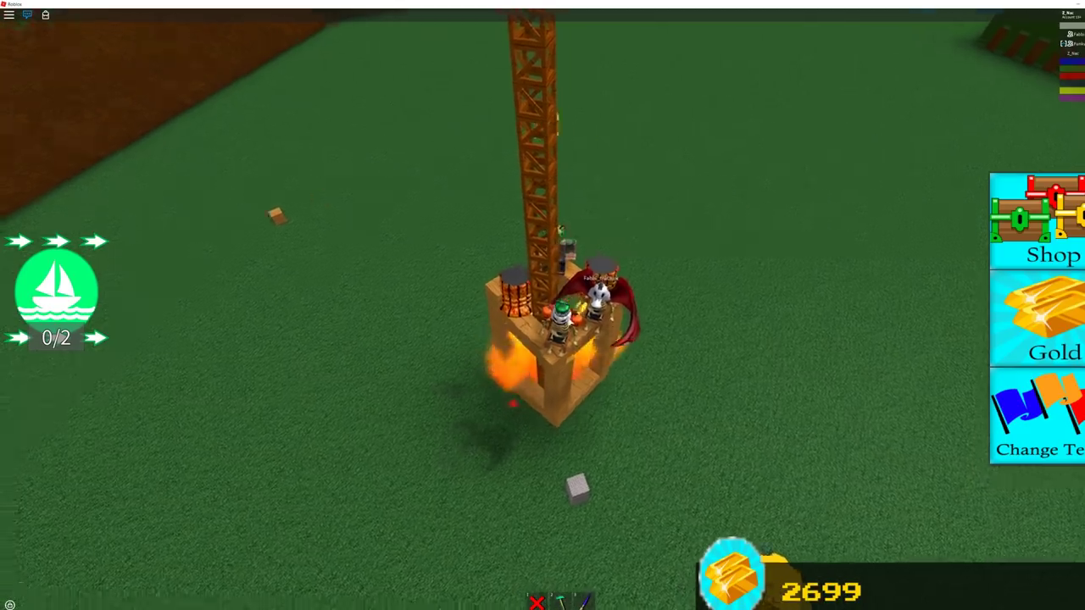
{"action": "scroll", "coordinate": [542, 305], "scroll_direction": "down", "scroll_amount": 8}
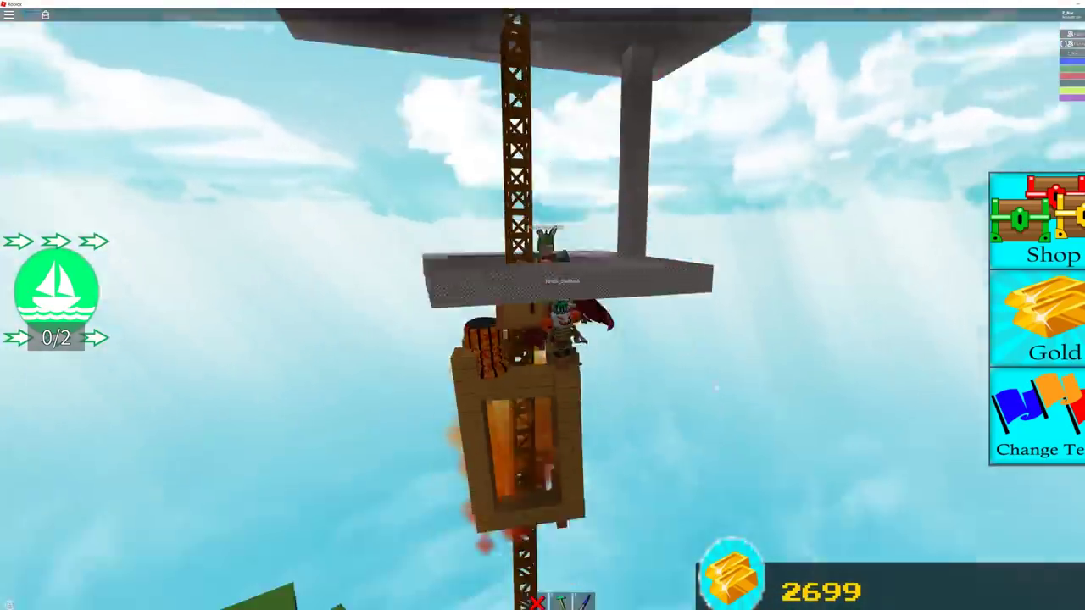
{"action": "mouse_move", "coordinate": [543, 339]}
{"action": "left_mouse_down"}
{"action": "mouse_move", "coordinate": [715, 385]}
{"action": "mouse_move", "coordinate": [705, 392]}
{"action": "left_mouse_up"}
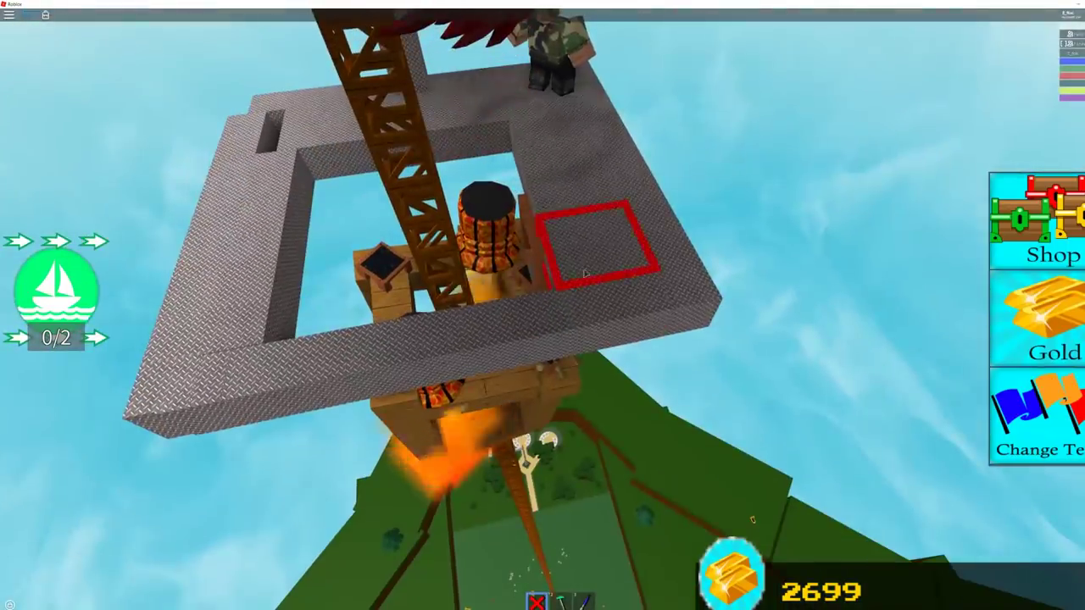
{"action": "mouse_move", "coordinate": [551, 208]}
{"action": "left_mouse_down"}
{"action": "mouse_move", "coordinate": [523, 202]}
{"action": "mouse_move", "coordinate": [424, 254]}
{"action": "left_mouse_up"}
Step: Place a dark stone block on the grey platform's edge
{"action": "left_click", "coordinate": [564, 600]}
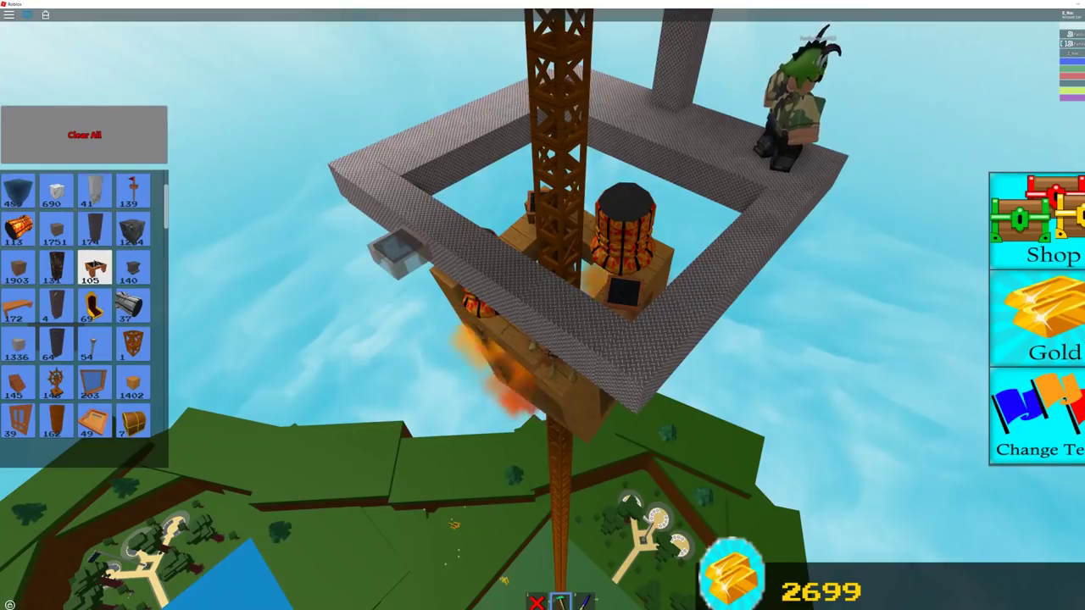
{"action": "left_click", "coordinate": [399, 254]}
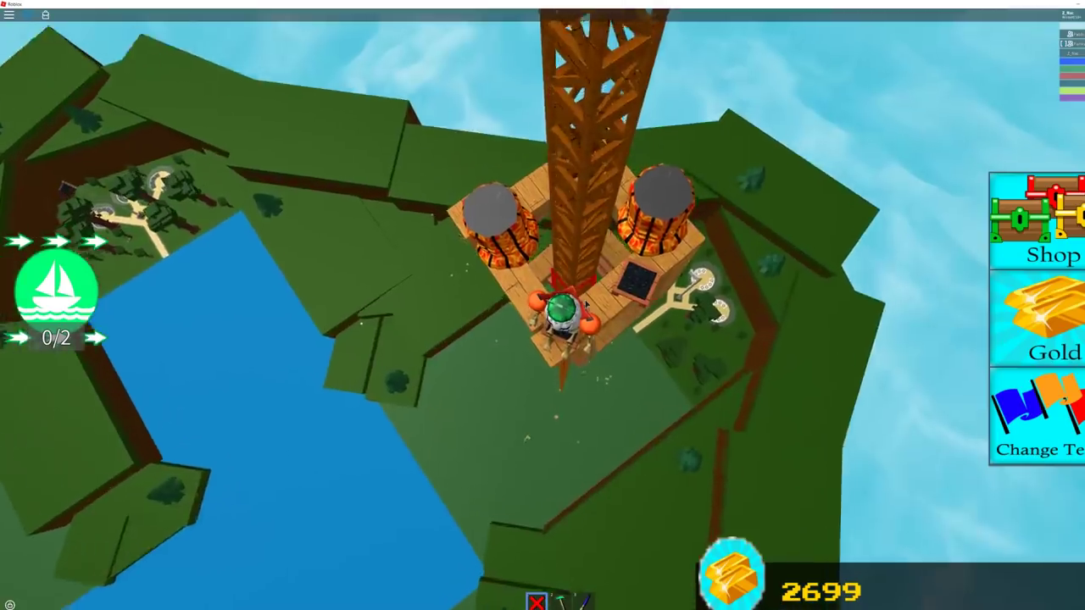
{"action": "left_click_drag", "start_coordinate": [543, 424], "coordinate": [424, 381]}
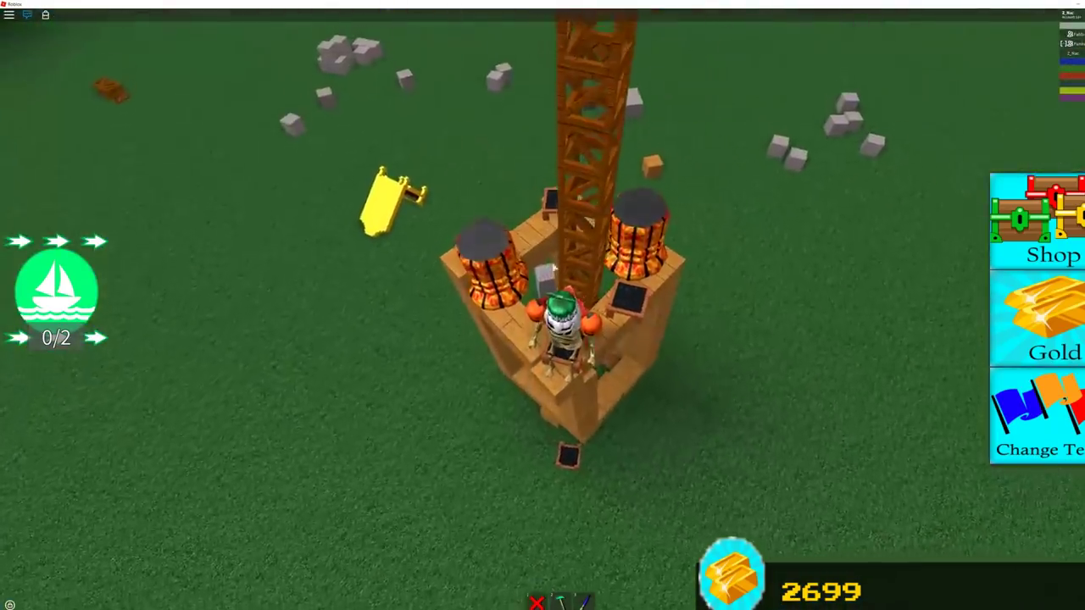
Step: Delete the cabin's left thruster barrel, return to block placement, and look up the tower
{"action": "left_click", "coordinate": [484, 246]}
{"action": "key", "text": "2"}
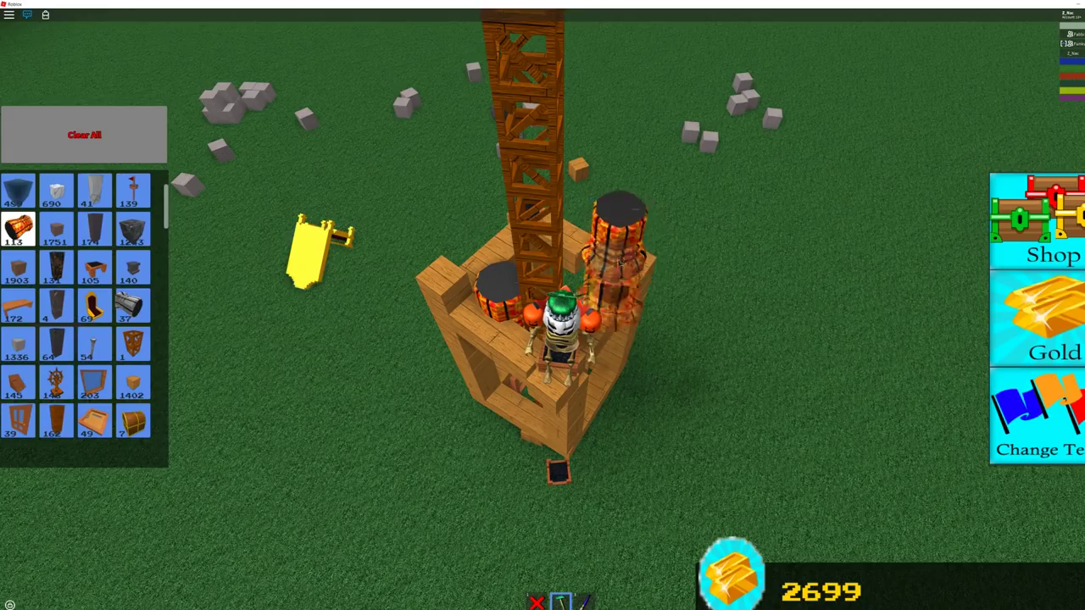
{"action": "key", "text": "1"}
{"action": "key", "text": "2"}
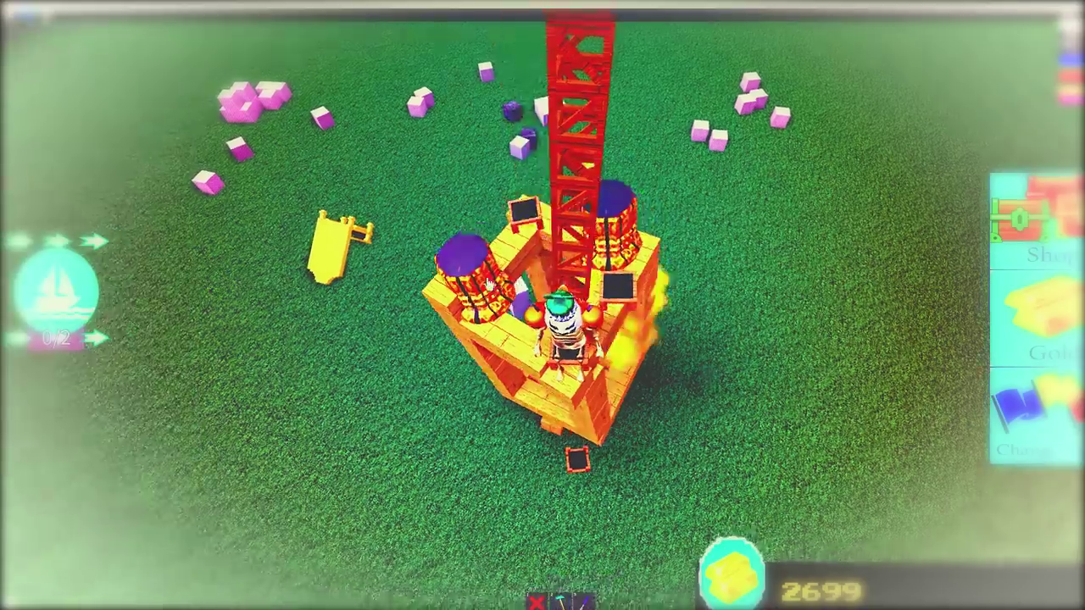
{"action": "right_click", "coordinate": [614, 253]}
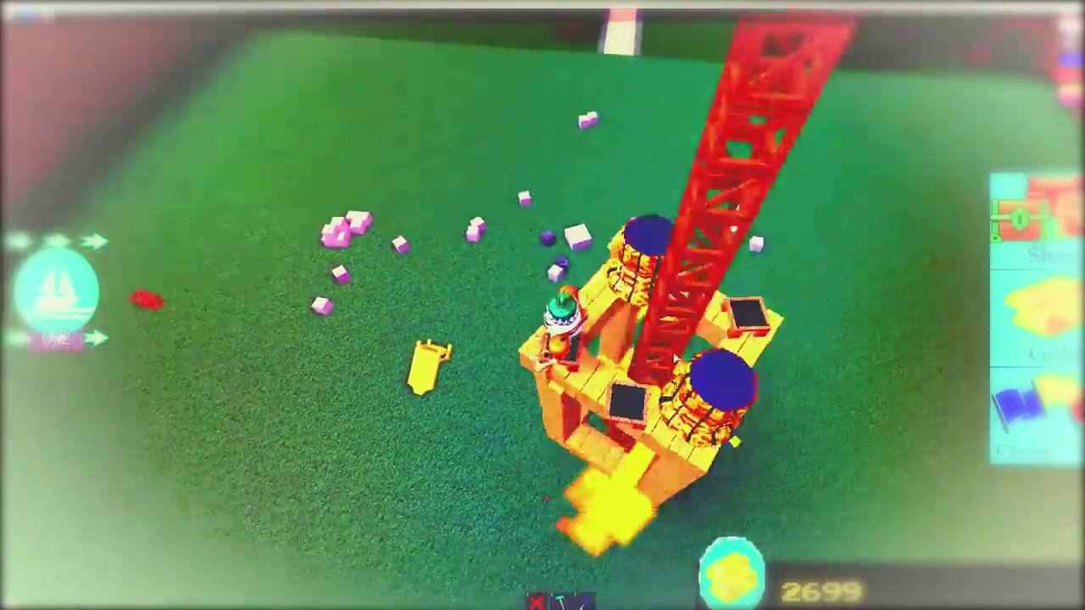
{"action": "right_click", "coordinate": [621, 298]}
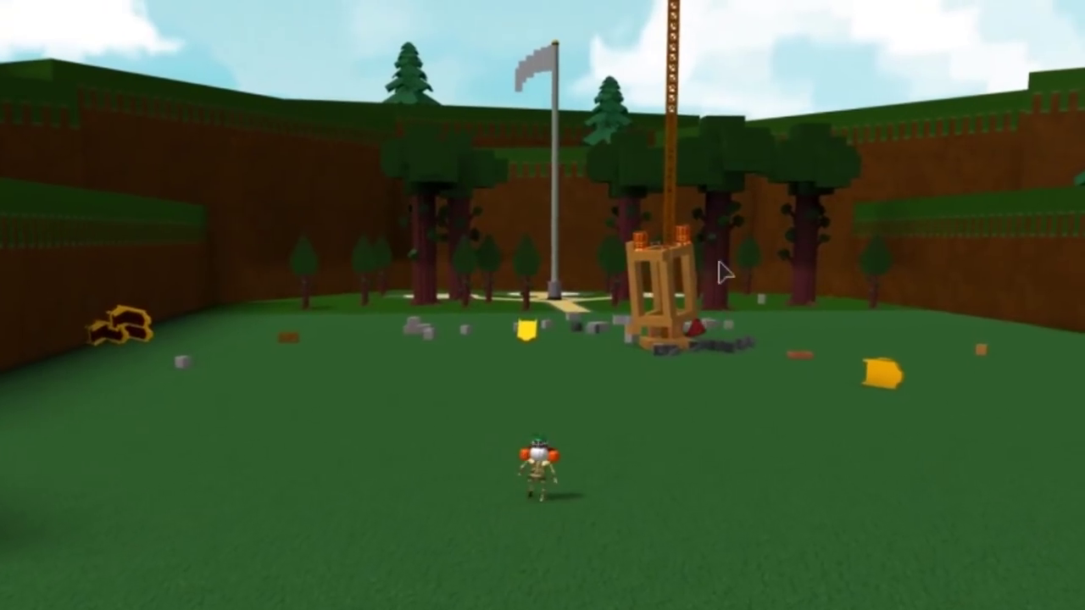
Step: Walk into the wooden frame at the tower base and build a box cabin with two side thrusters
{"action": "right_click", "coordinate": [723, 271]}
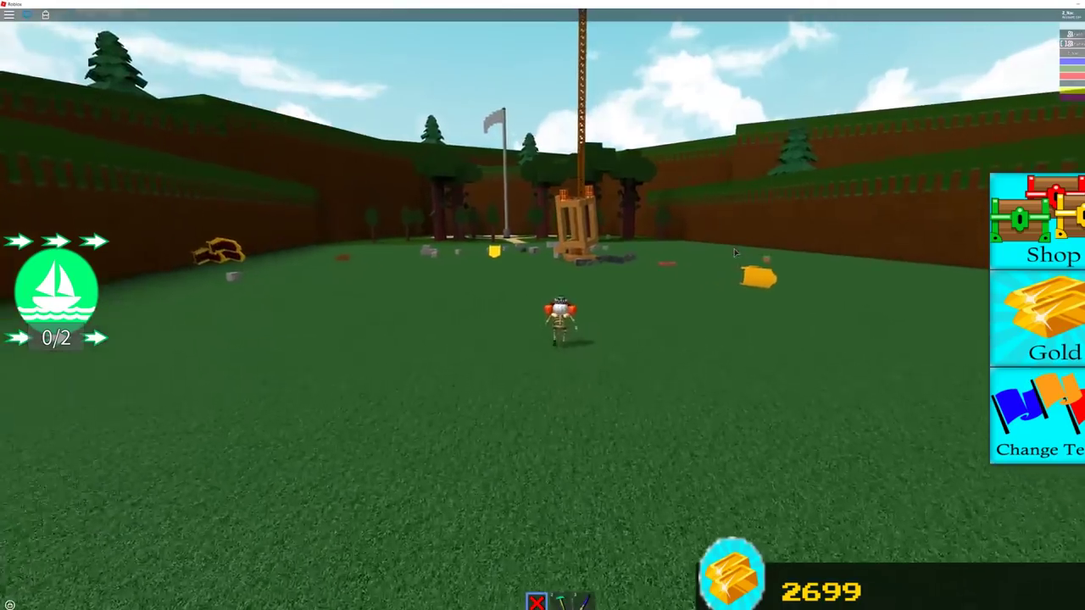
{"action": "key", "text": "w"}
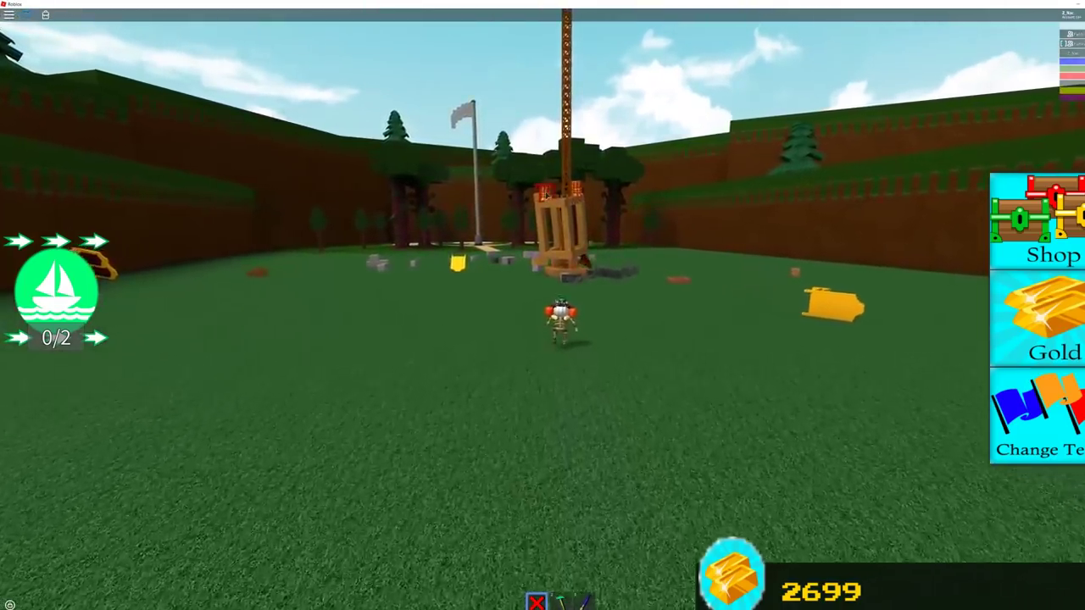
{"action": "right_click", "coordinate": [583, 194]}
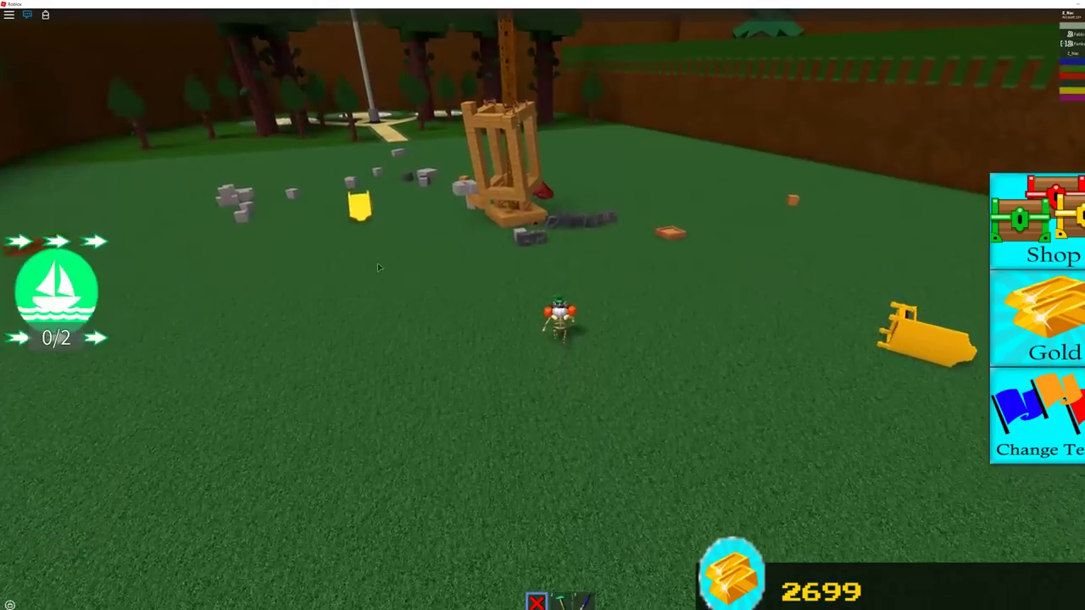
{"action": "key", "text": "2"}
{"action": "key", "text": "w"}
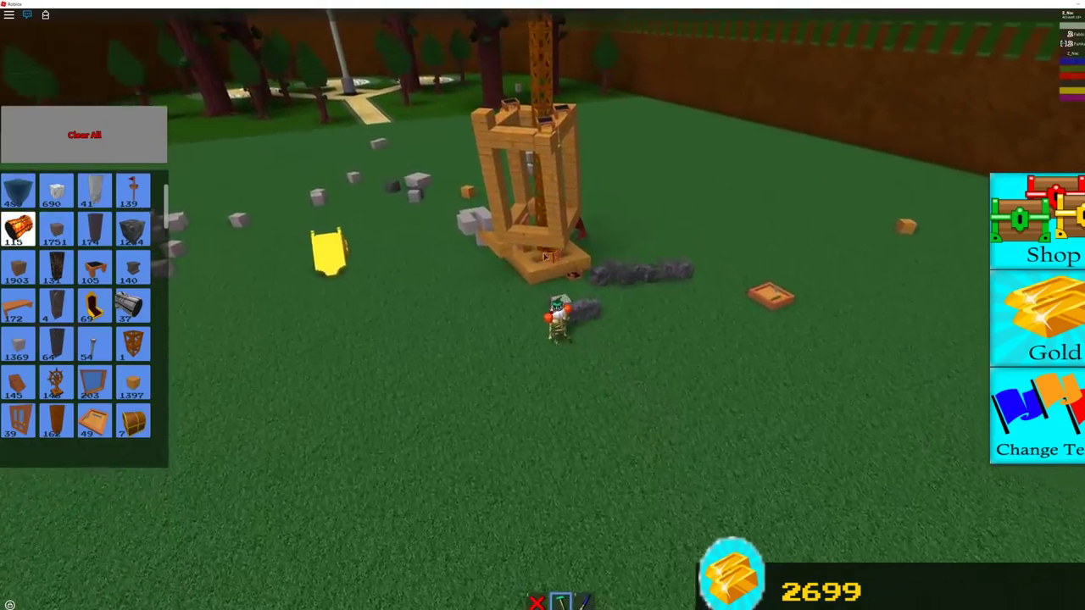
{"action": "right_click", "coordinate": [530, 251]}
{"action": "key", "text": "2"}
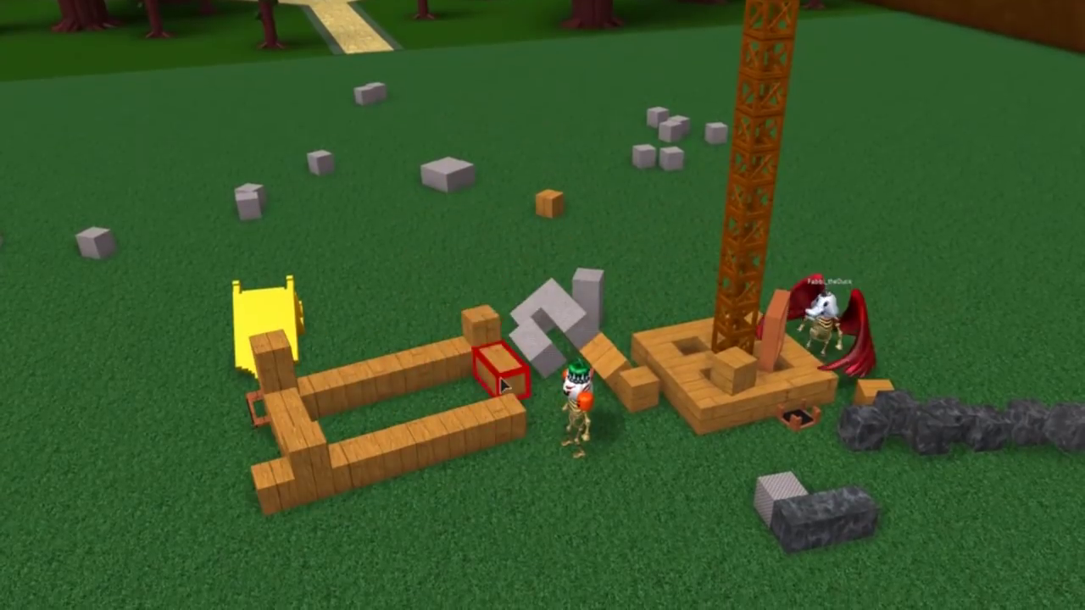
{"action": "left_click_drag", "start_coordinate": [293, 462], "coordinate": [502, 417]}
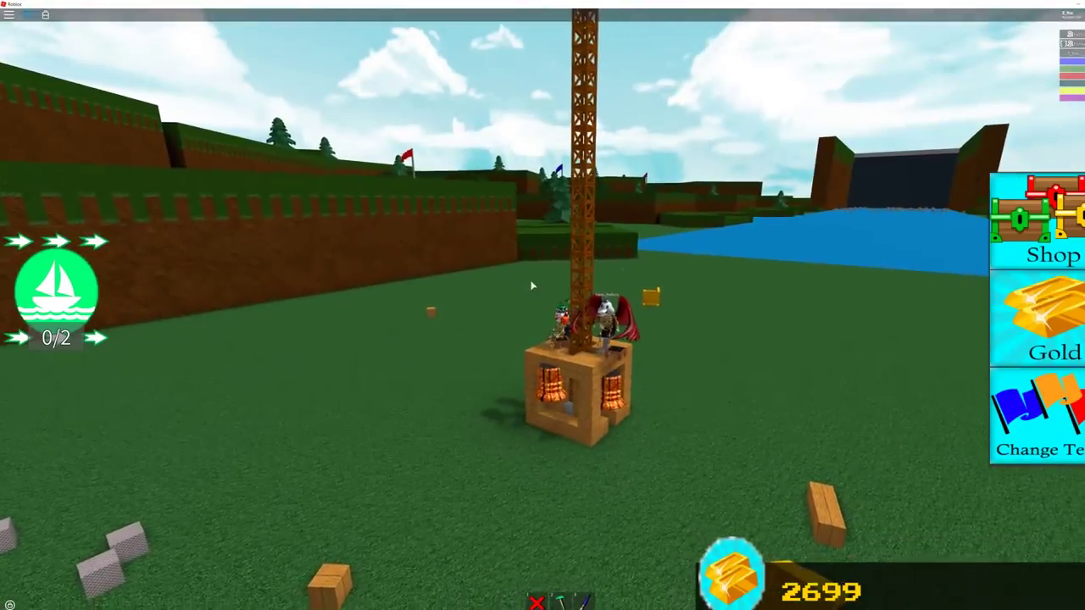
{"action": "scroll", "coordinate": [532, 286], "scroll_direction": "down", "scroll_amount": 3}
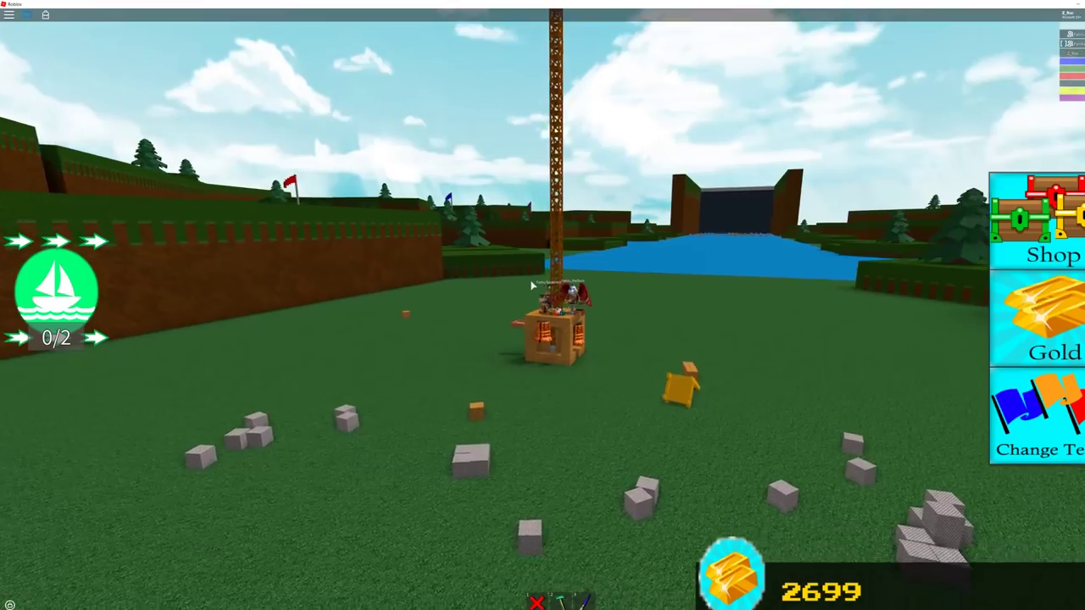
{"action": "scroll", "coordinate": [532, 286], "scroll_direction": "up", "scroll_amount": 3}
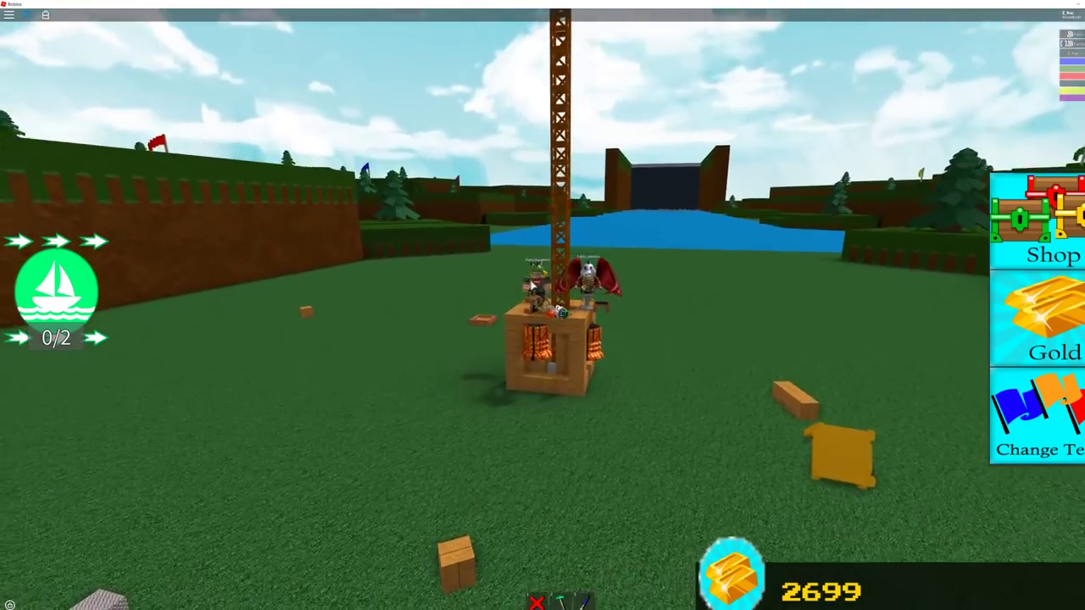
Step: Circle the camera around the tower, toward the forest and water sides, as the cabin launches
{"action": "key", "text": "Left"}
{"action": "key", "text": "Left"}
{"action": "key", "text": "Left"}
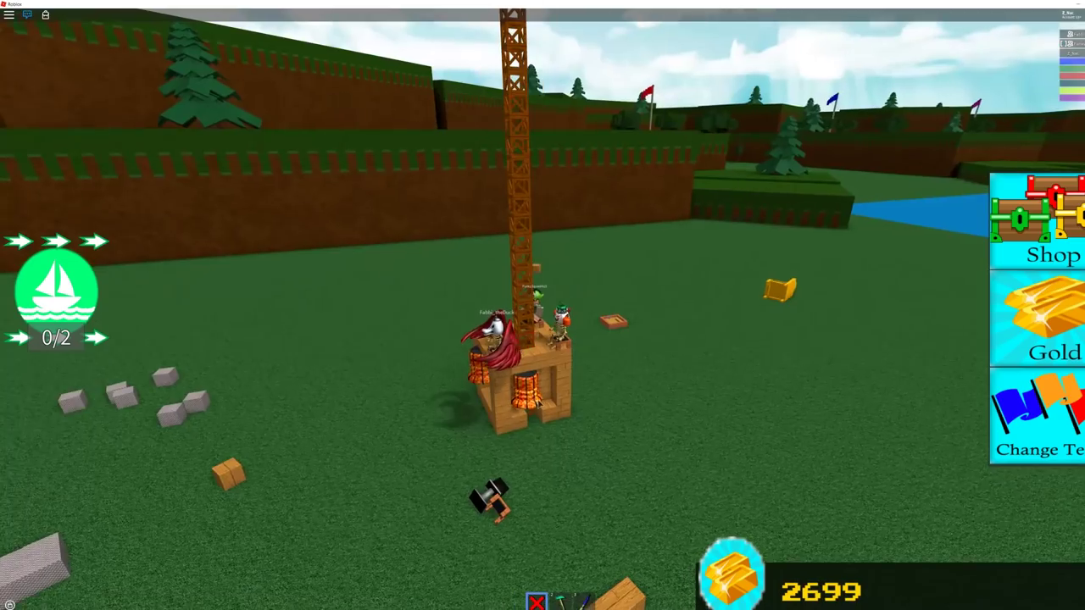
{"action": "right_click", "coordinate": [606, 380]}
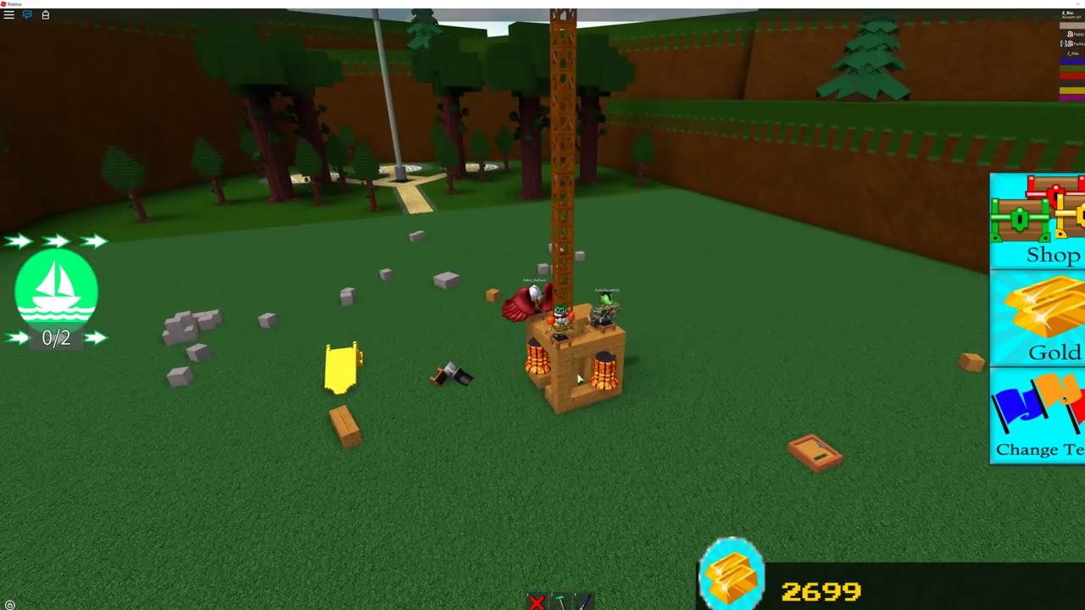
{"action": "right_click", "coordinate": [614, 377]}
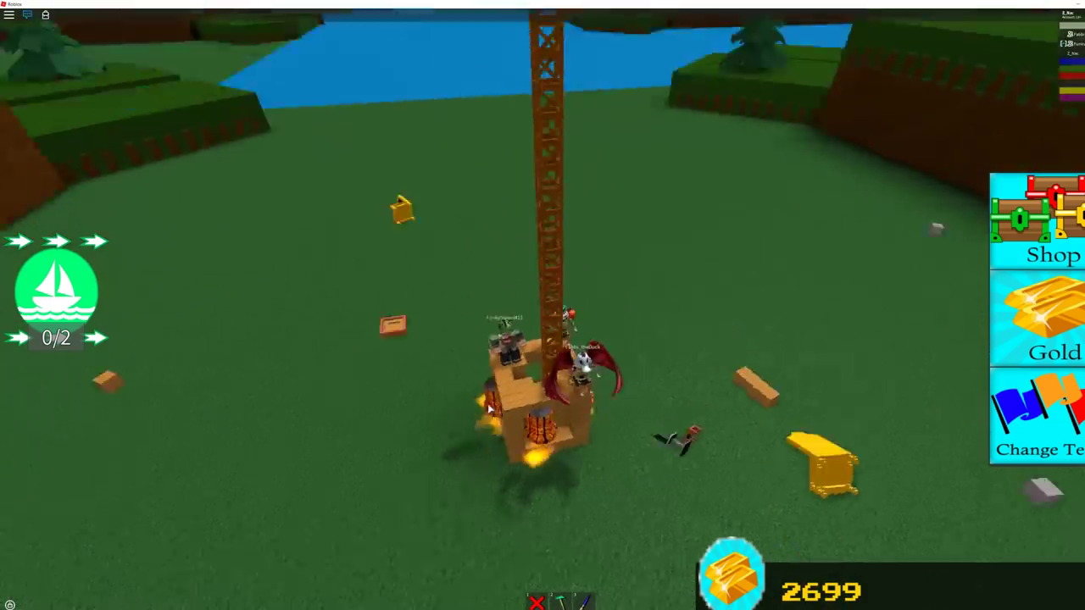
{"action": "right_click", "coordinate": [489, 408]}
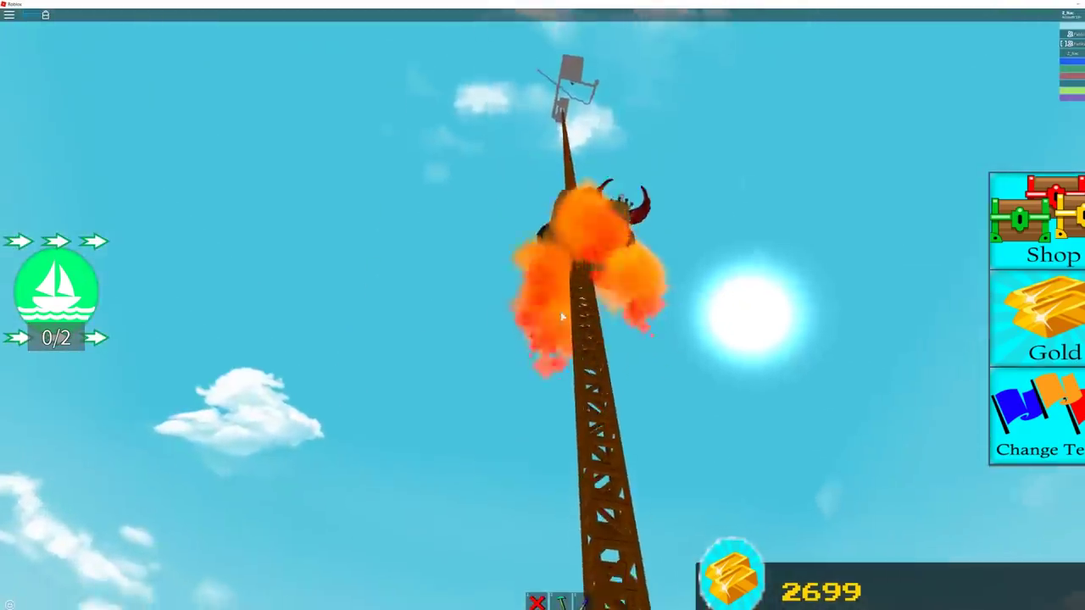
{"action": "scroll", "coordinate": [562, 317], "scroll_direction": "down", "scroll_amount": 5}
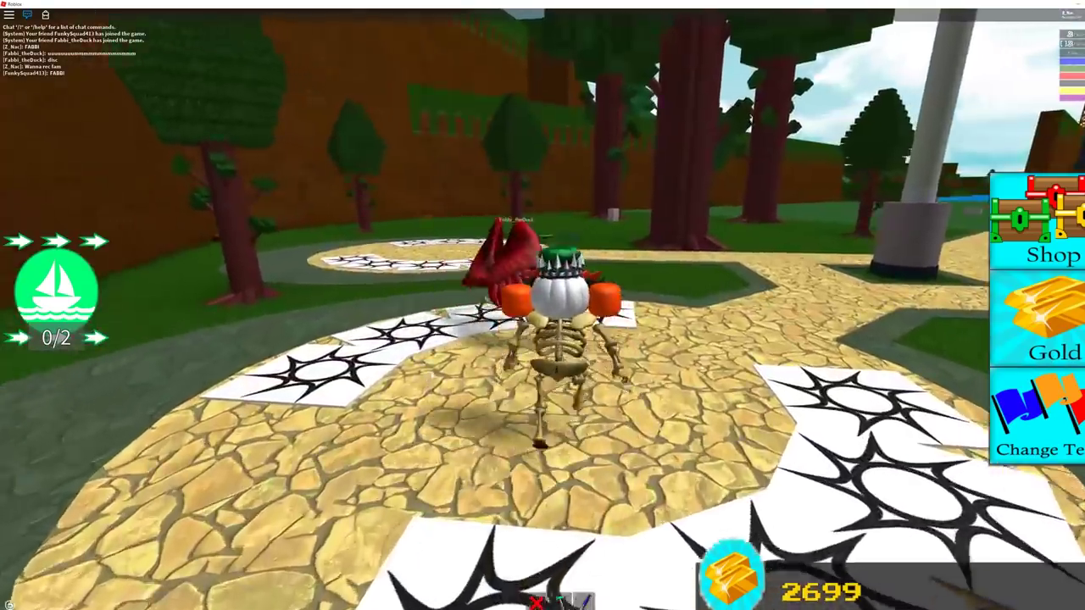
Step: Bring up the building blocks to wall the tower base with wood and glass
{"action": "key", "text": "1"}
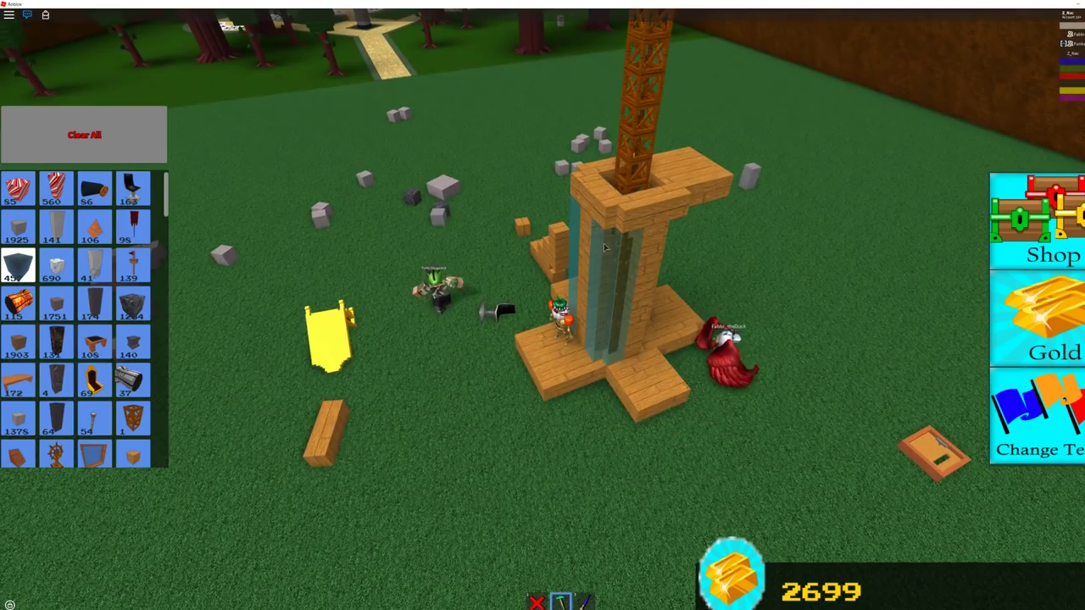
Step: Orbit and tilt the camera to inspect the glass-walled cabin around the tower
{"action": "right_click", "coordinate": [605, 246]}
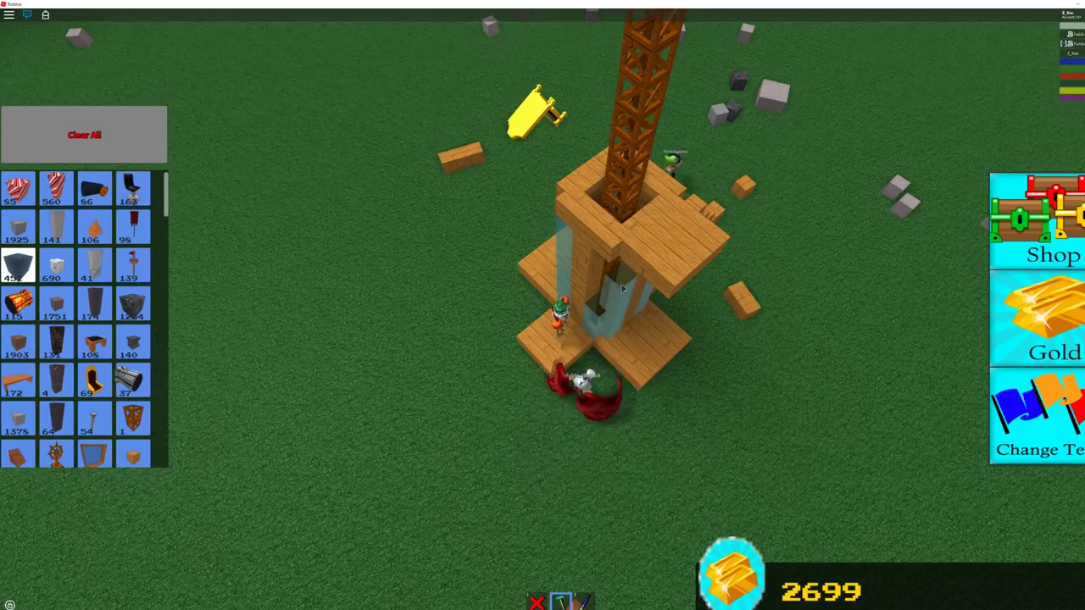
{"action": "left_click_drag", "start_coordinate": [624, 273], "coordinate": [616, 220]}
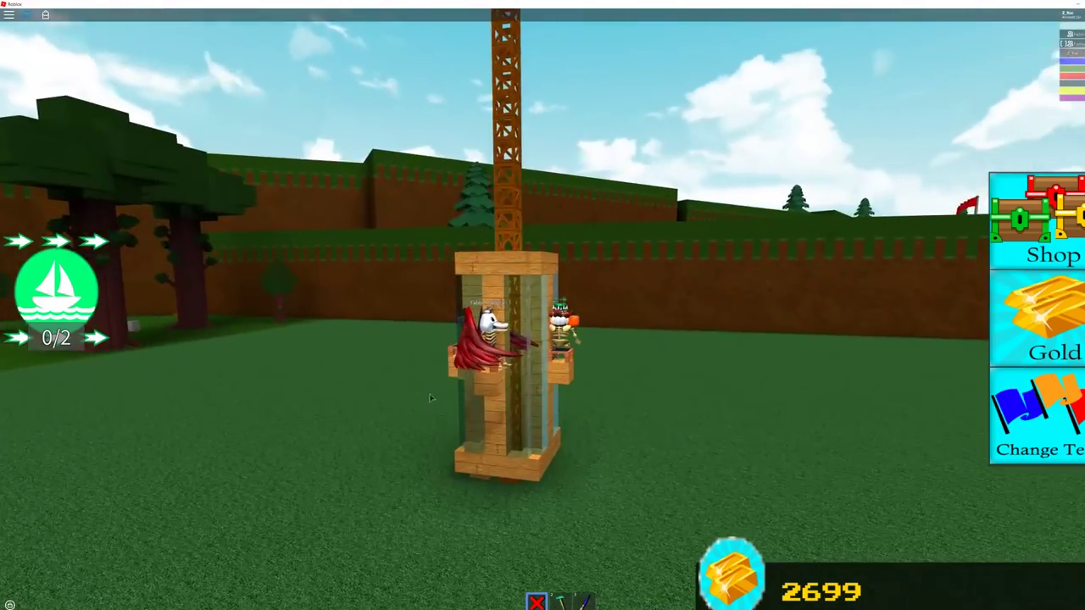
Step: Fit thrusters around the glass cabin's base and put the building blocks away
{"action": "left_click", "coordinate": [559, 600]}
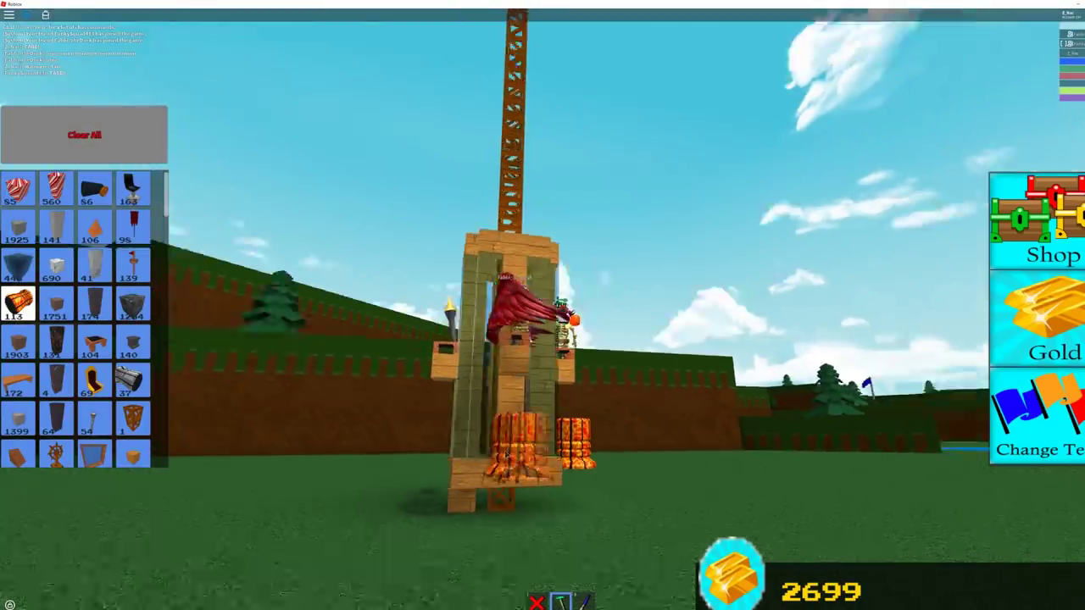
{"action": "left_click_drag", "start_coordinate": [498, 442], "coordinate": [577, 460]}
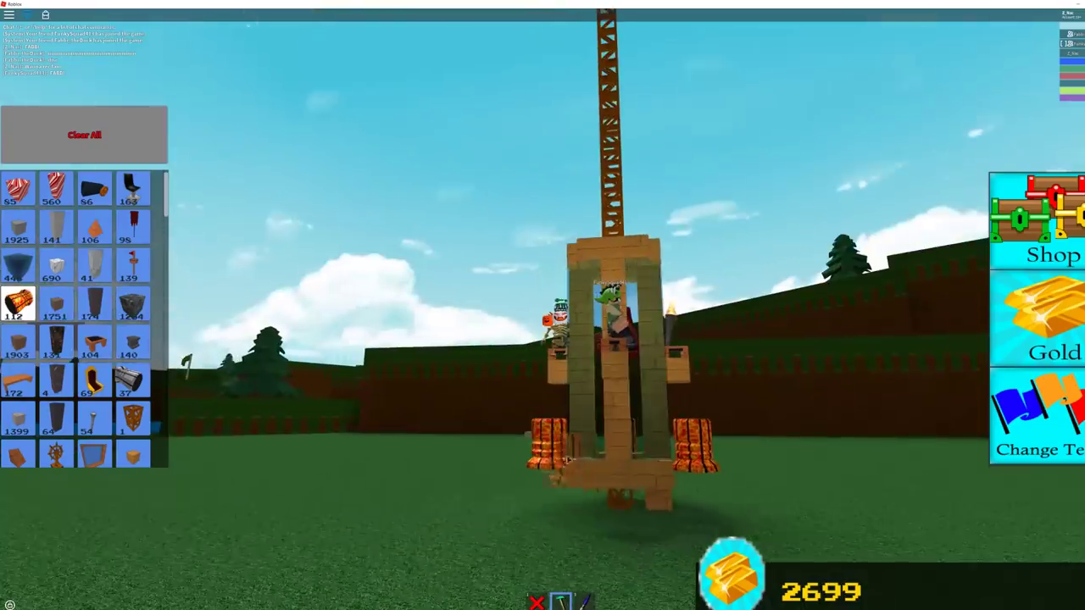
{"action": "right_click", "coordinate": [623, 449]}
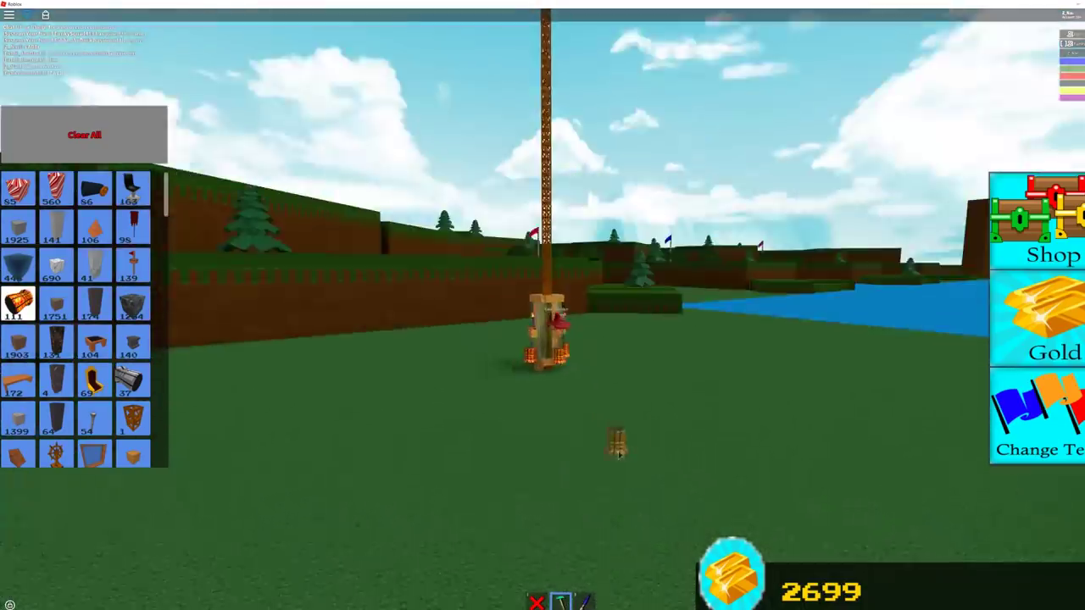
{"action": "left_click_drag", "start_coordinate": [619, 453], "coordinate": [608, 446]}
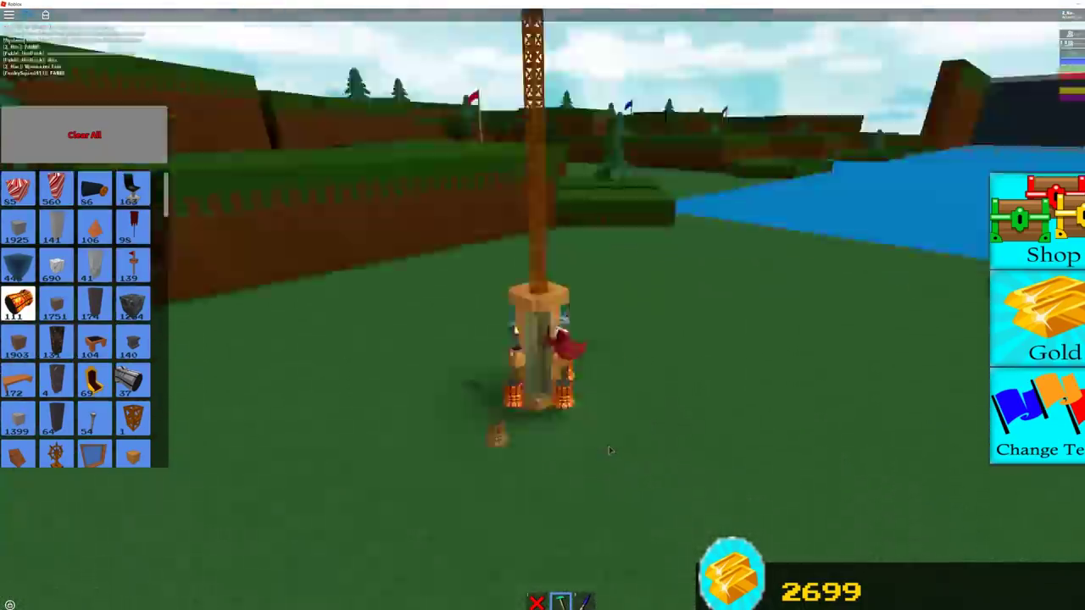
{"action": "scroll", "coordinate": [608, 446], "scroll_direction": "up", "scroll_amount": 3}
{"action": "key", "text": "2"}
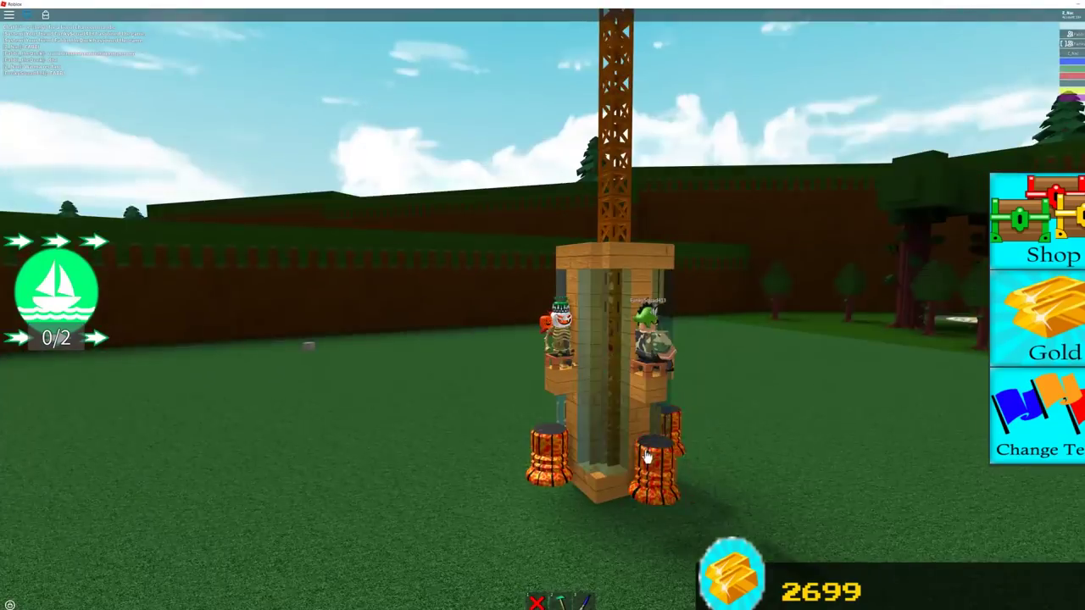
Step: Check the thrusters from a low angle, then fire them to launch the cabin
{"action": "left_click_drag", "start_coordinate": [651, 458], "coordinate": [664, 452]}
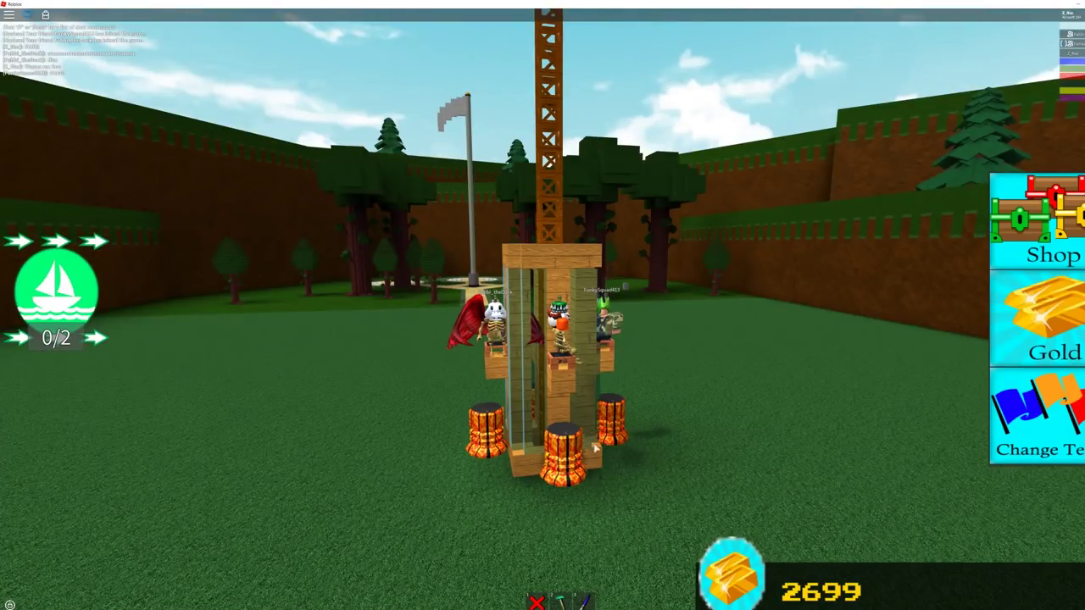
{"action": "left_click_drag", "start_coordinate": [651, 450], "coordinate": [474, 515]}
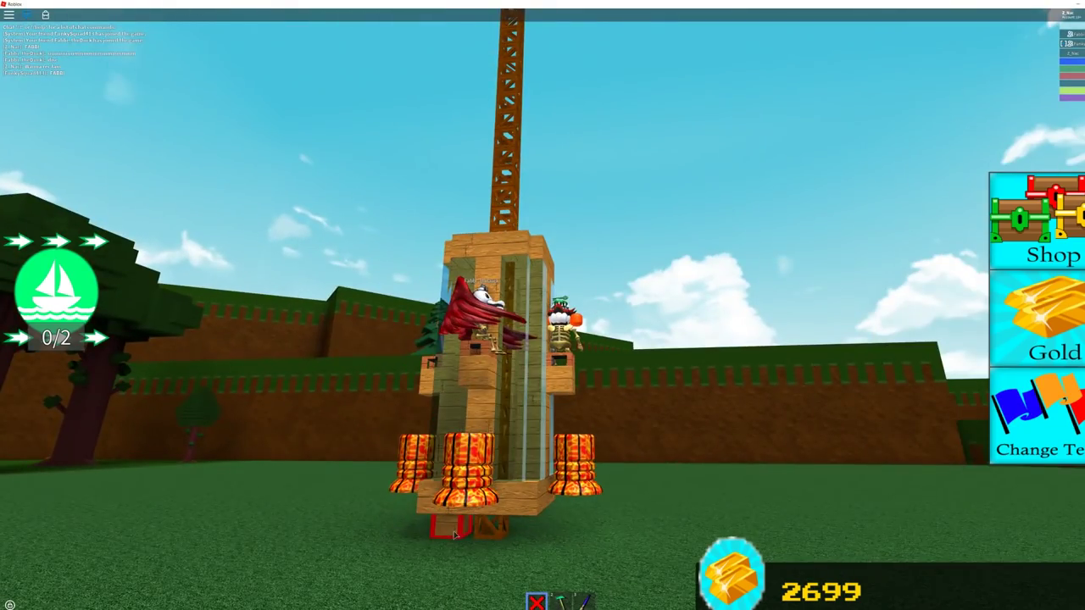
{"action": "mouse_move", "coordinate": [640, 516]}
{"action": "left_mouse_down"}
{"action": "mouse_move", "coordinate": [649, 505]}
{"action": "mouse_move", "coordinate": [605, 491]}
{"action": "left_mouse_up"}
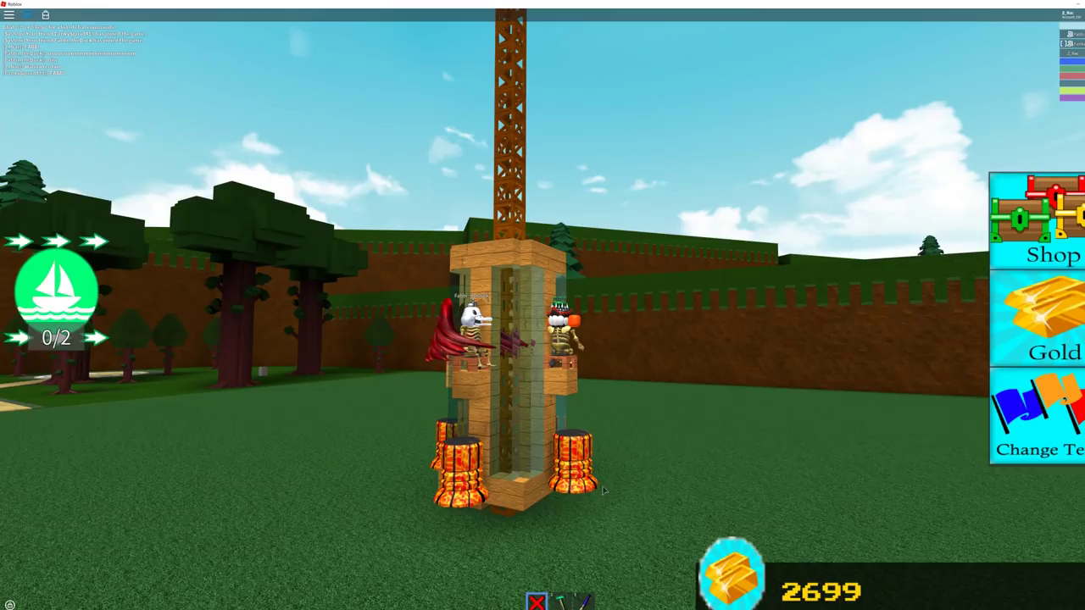
{"action": "key", "text": "Tab"}
{"action": "key", "text": "Tab"}
{"action": "right_click", "coordinate": [604, 490]}
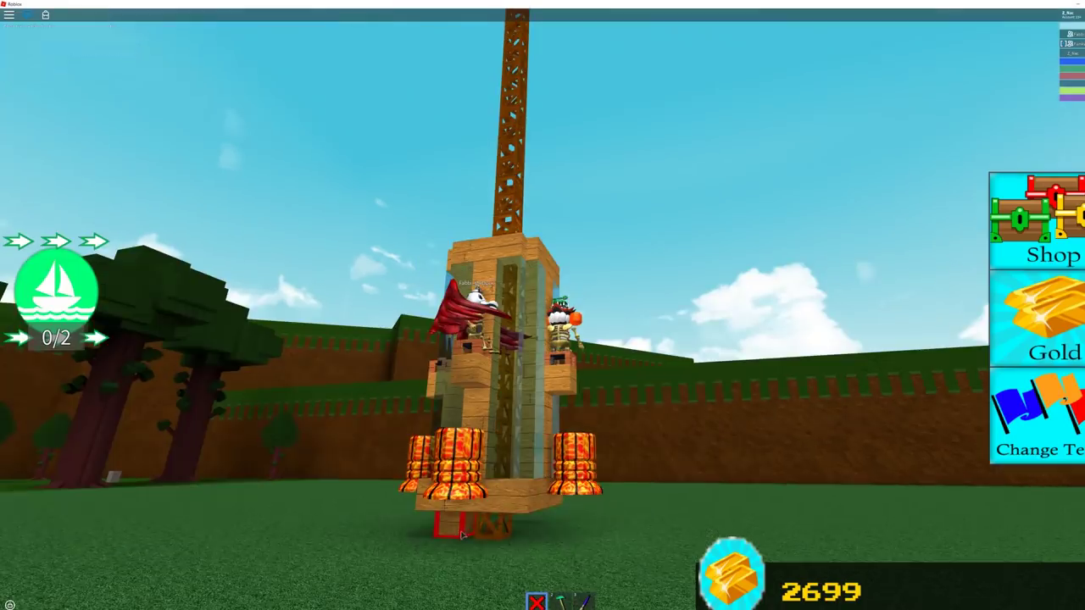
{"action": "left_click_drag", "start_coordinate": [530, 548], "coordinate": [599, 455]}
{"action": "scroll", "coordinate": [599, 455], "scroll_direction": "down", "scroll_amount": 3}
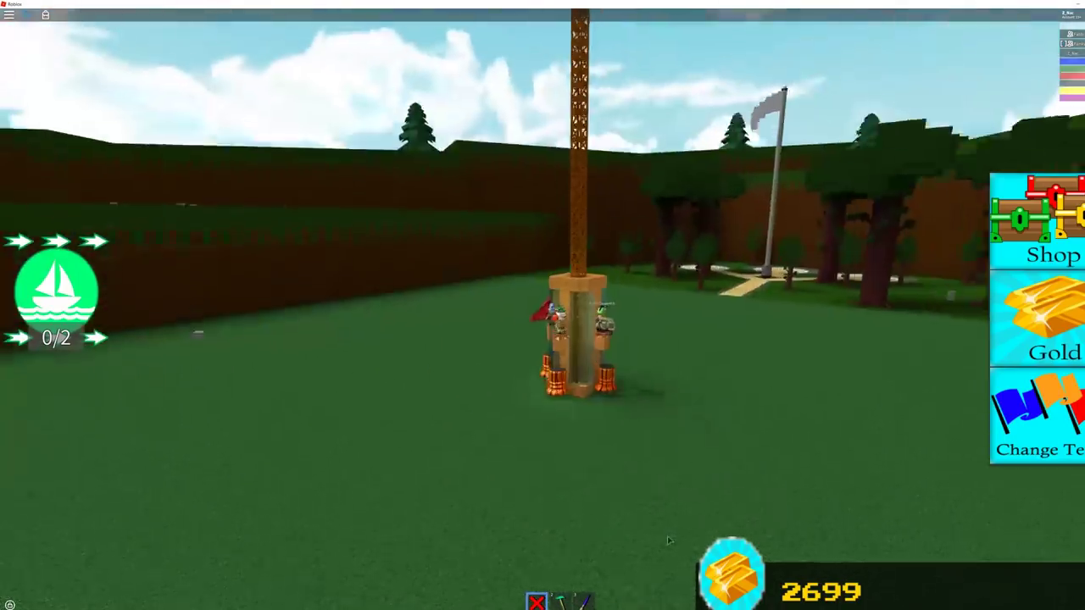
{"action": "key", "text": "w"}
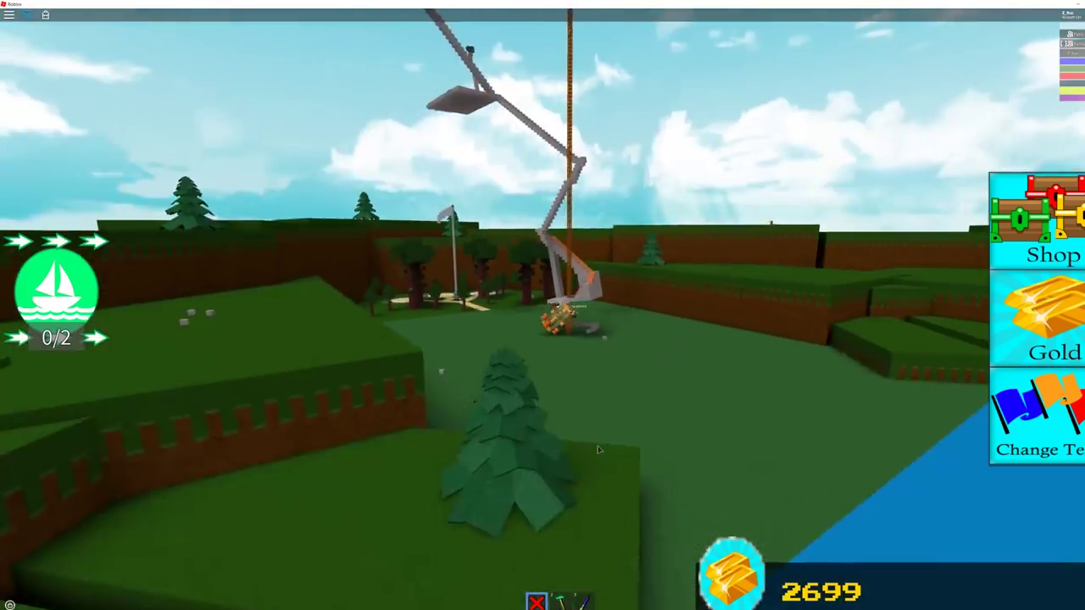
{"action": "scroll", "coordinate": [598, 450], "scroll_direction": "down", "scroll_amount": 3}
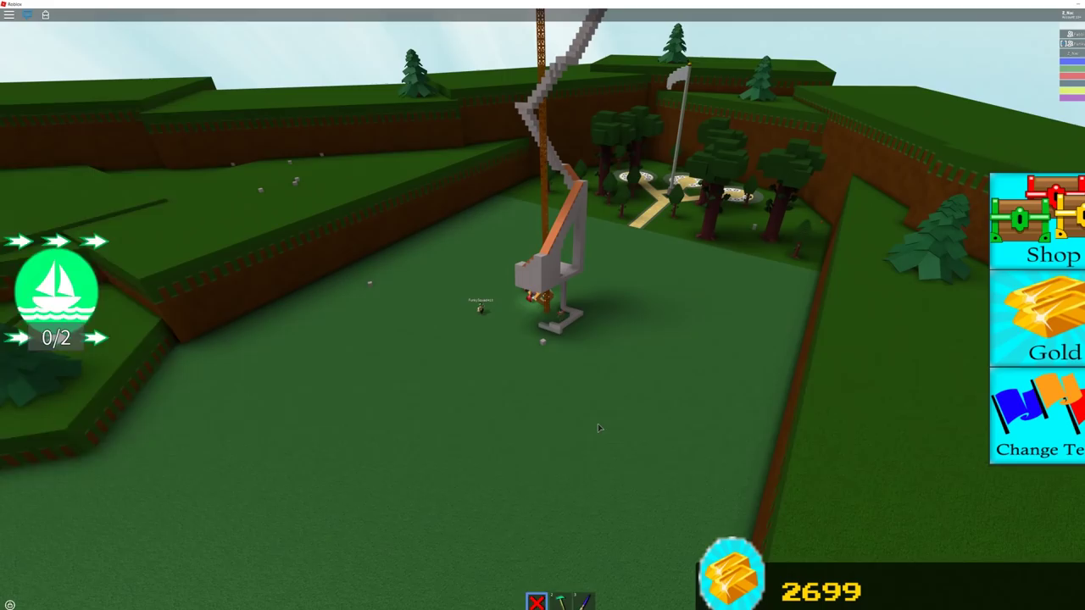
Step: Bring the building blocks back up and orbit around the crashed cabin
{"action": "key", "text": "2"}
{"action": "scroll", "coordinate": [582, 315], "scroll_direction": "up", "scroll_amount": 3}
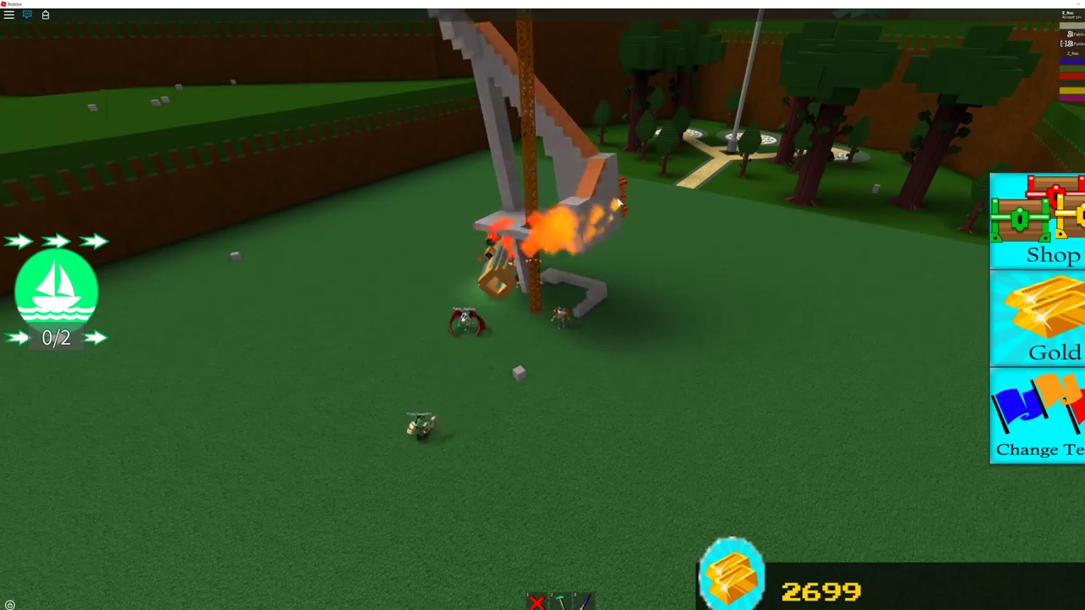
{"action": "left_click_drag", "start_coordinate": [620, 203], "coordinate": [613, 197]}
{"action": "scroll", "coordinate": [613, 198], "scroll_direction": "up", "scroll_amount": 5}
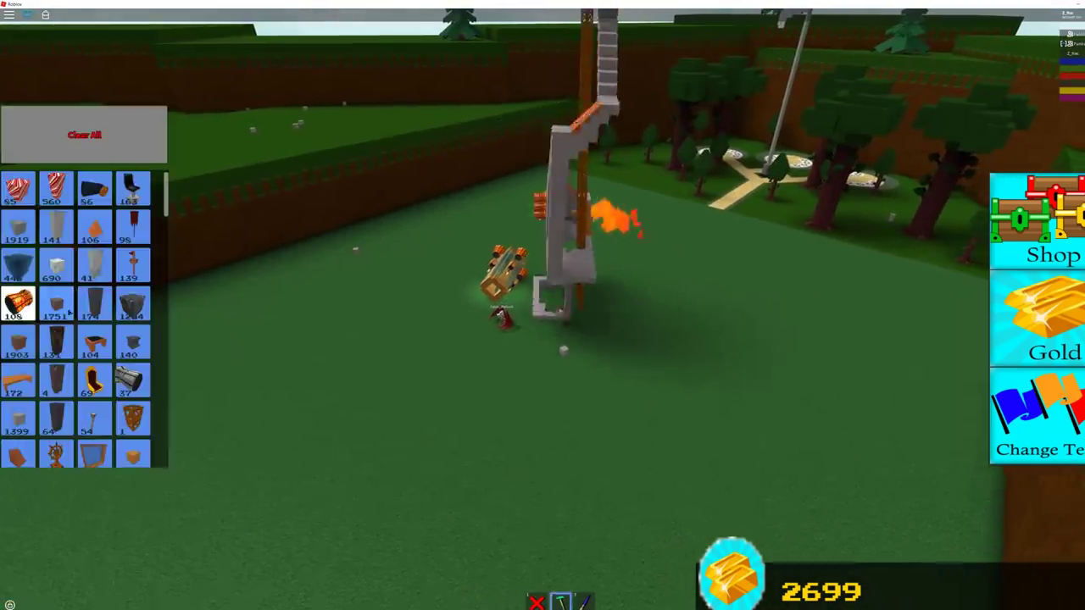
Step: View the thruster build from below and from another side, then leave build mode
{"action": "mouse_move", "coordinate": [559, 339]}
{"action": "left_mouse_down"}
{"action": "mouse_move", "coordinate": [570, 210]}
{"action": "mouse_move", "coordinate": [582, 214]}
{"action": "left_mouse_up"}
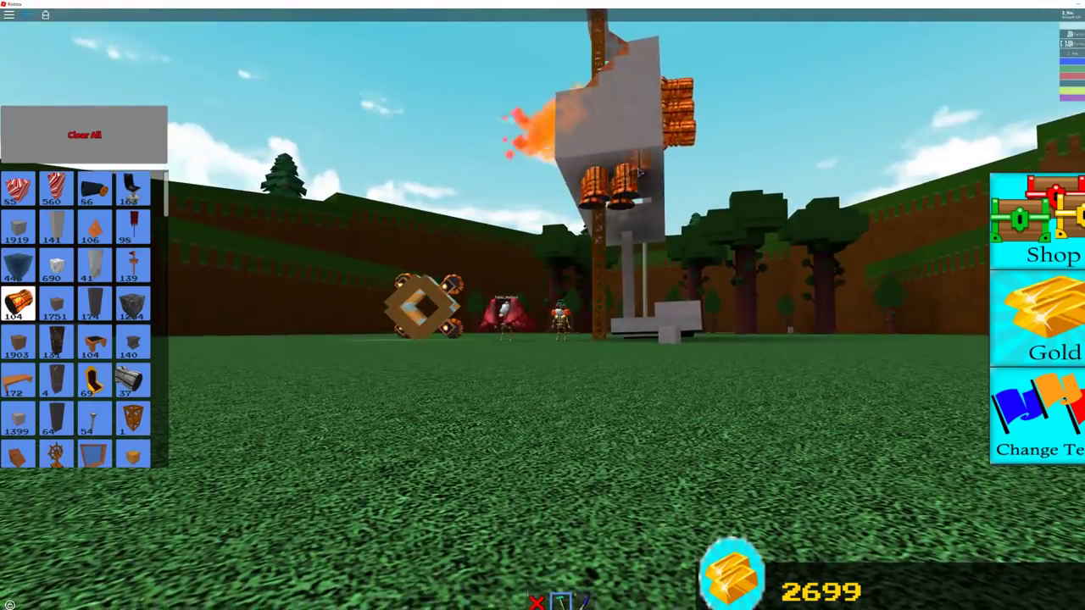
{"action": "left_click_drag", "start_coordinate": [597, 174], "coordinate": [653, 186]}
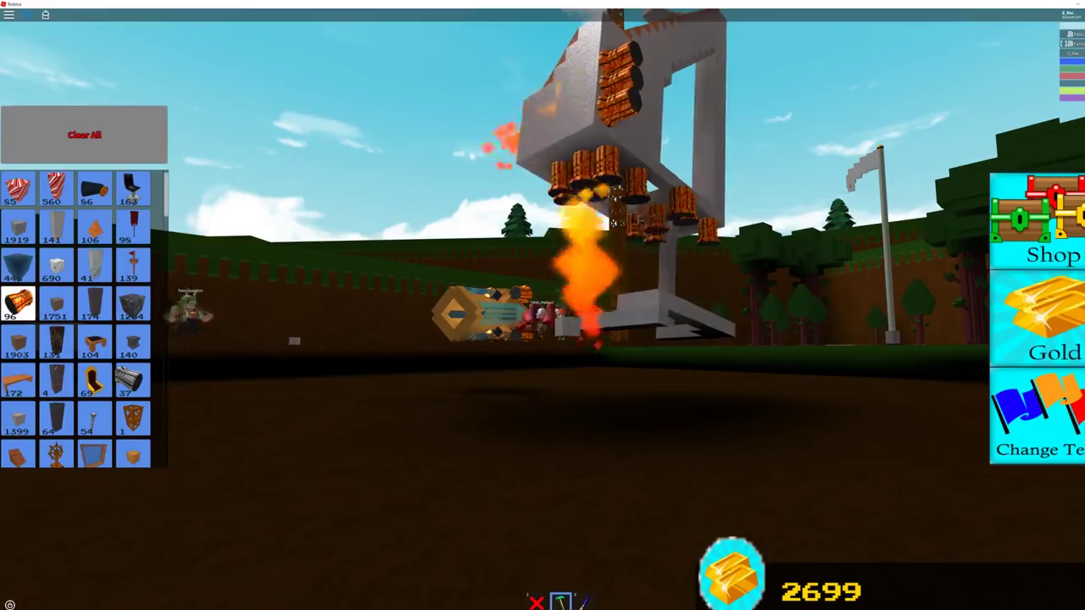
{"action": "left_click_drag", "start_coordinate": [610, 220], "coordinate": [644, 216]}
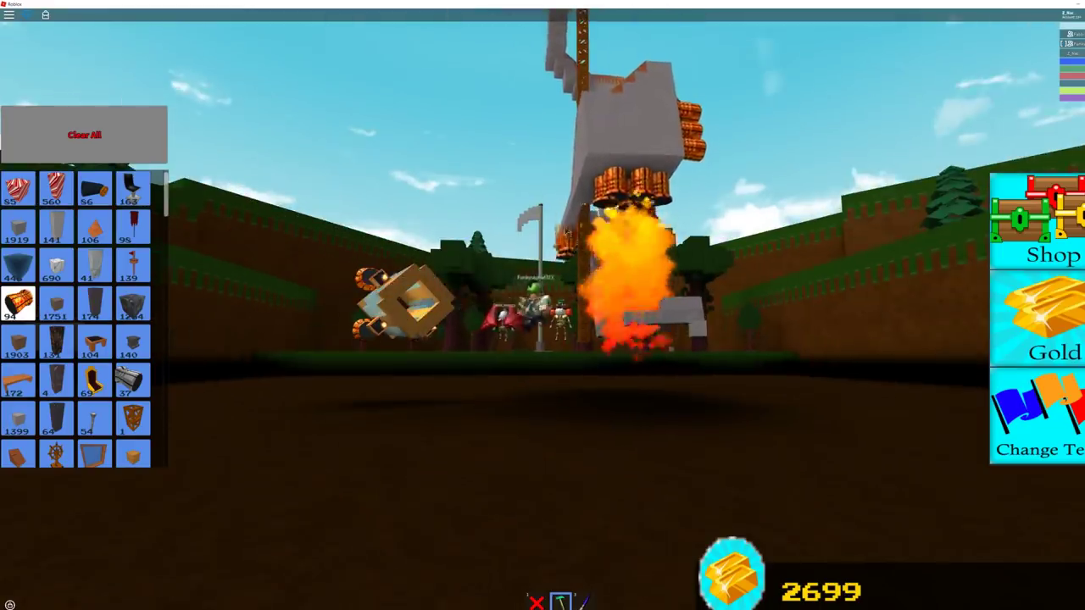
{"action": "key", "text": "Escape"}
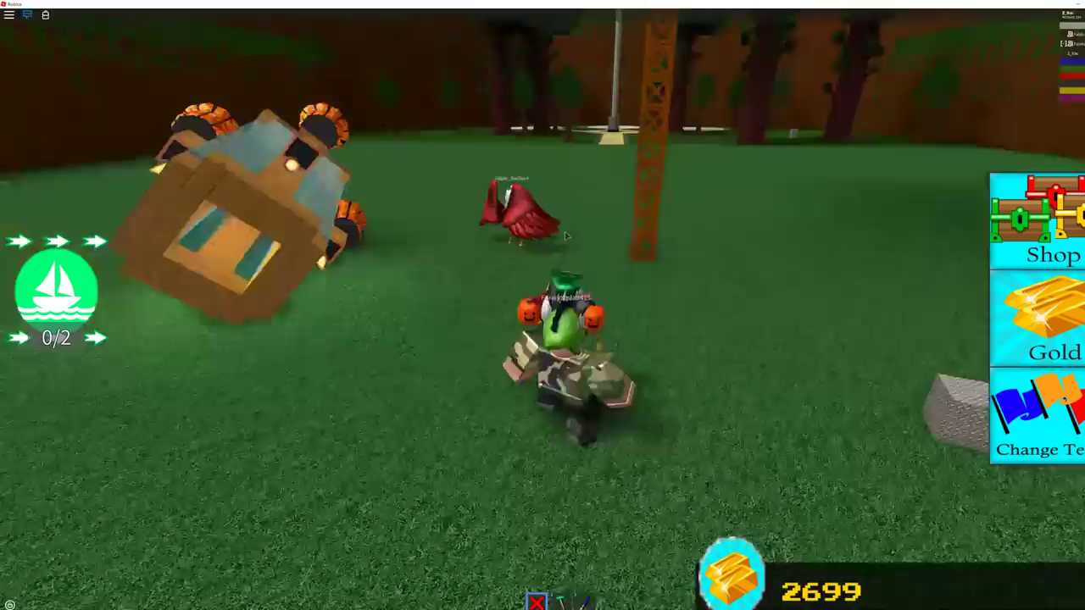
{"action": "left_click_drag", "start_coordinate": [566, 236], "coordinate": [562, 316]}
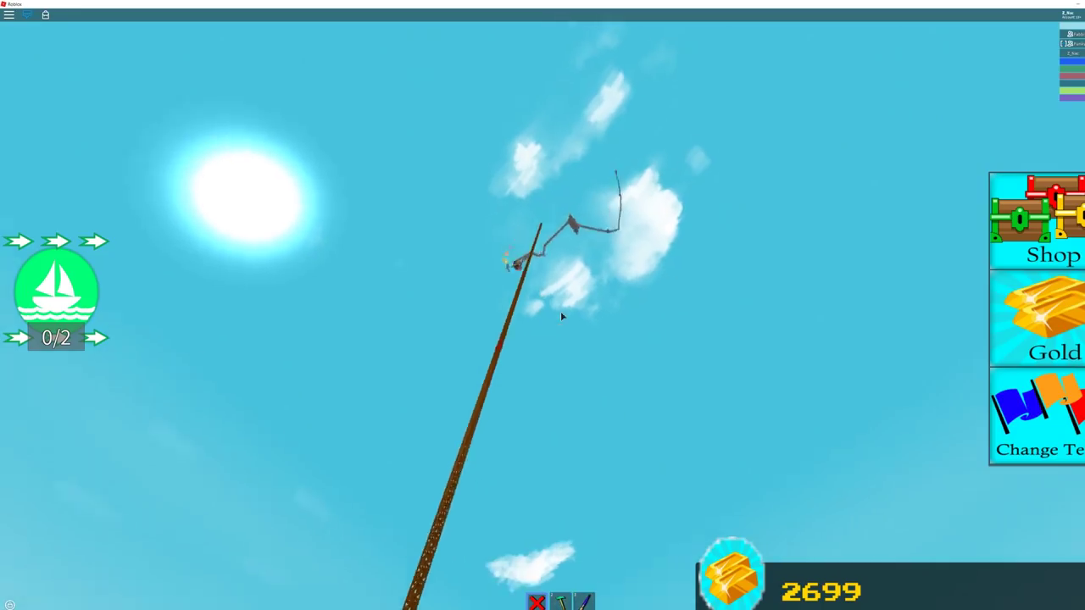
{"action": "left_click_drag", "start_coordinate": [560, 311], "coordinate": [560, 317]}
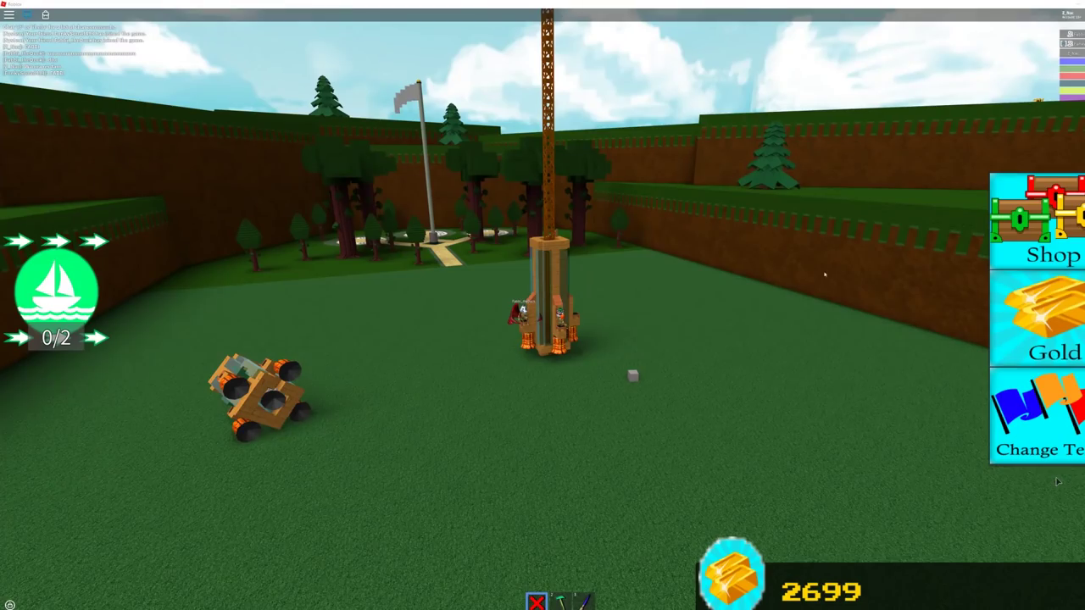
Step: Orbit all around the glass rocket cabin, ending with the flagpole behind it
{"action": "right_click", "coordinate": [745, 296]}
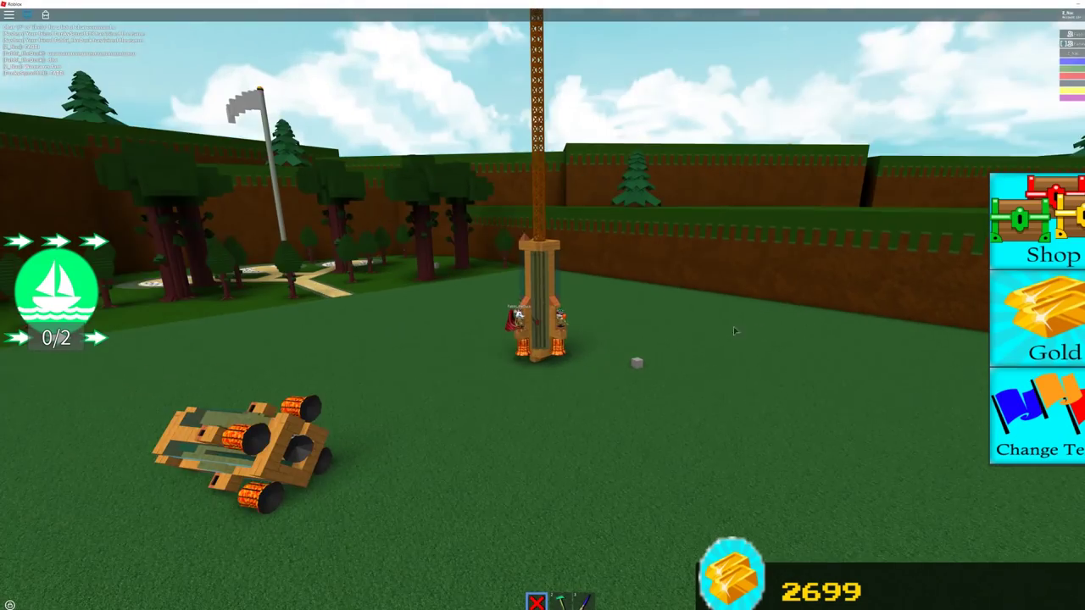
{"action": "left_click_drag", "start_coordinate": [717, 330], "coordinate": [616, 336]}
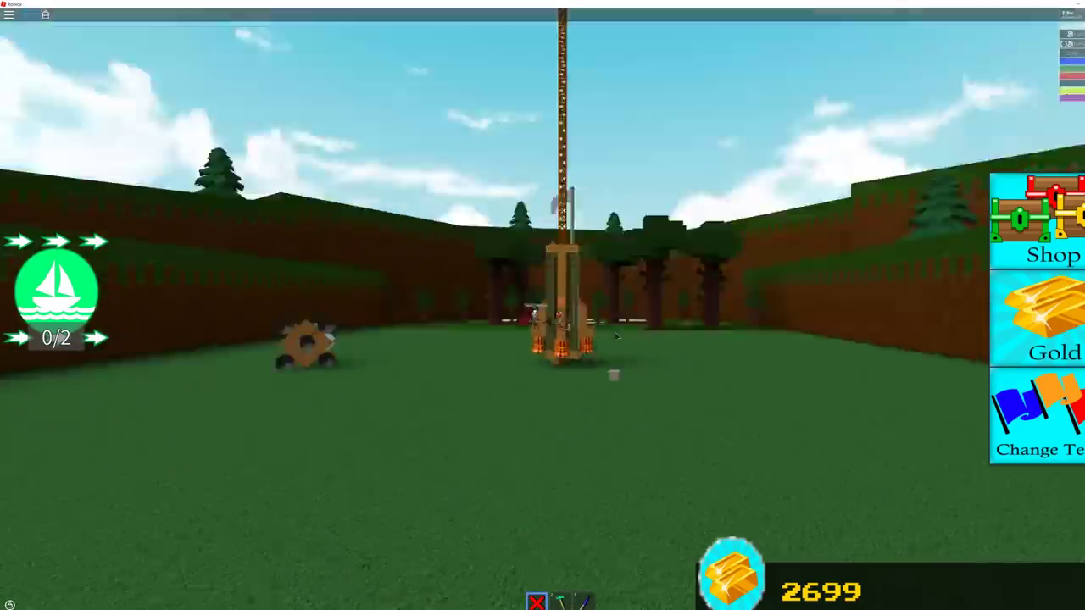
{"action": "scroll", "coordinate": [616, 336], "scroll_direction": "up", "scroll_amount": 5}
{"action": "right_click", "coordinate": [616, 336]}
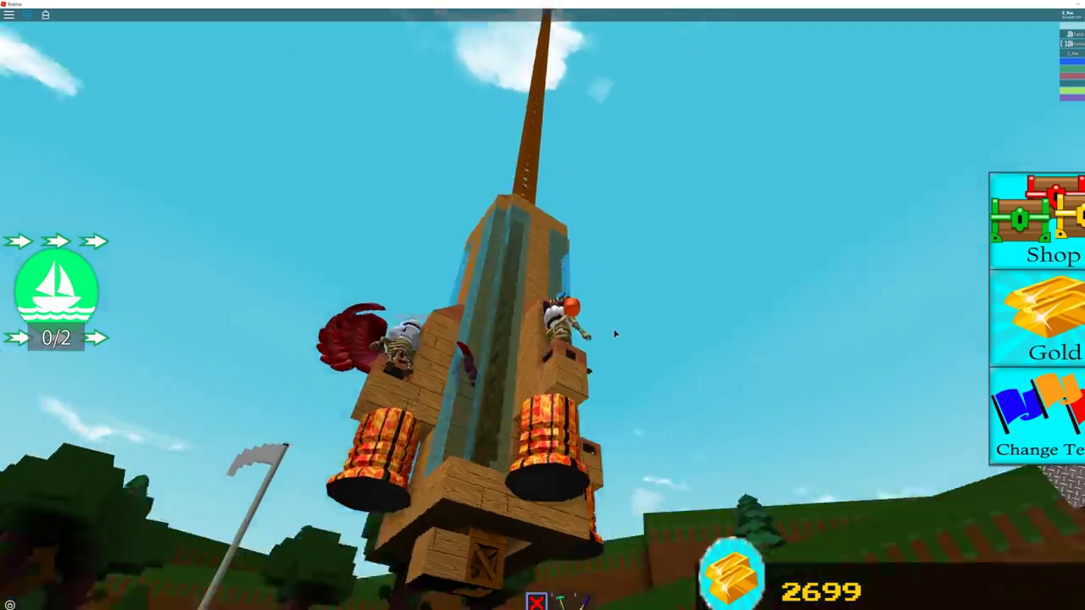
{"action": "left_click_drag", "start_coordinate": [615, 334], "coordinate": [644, 297]}
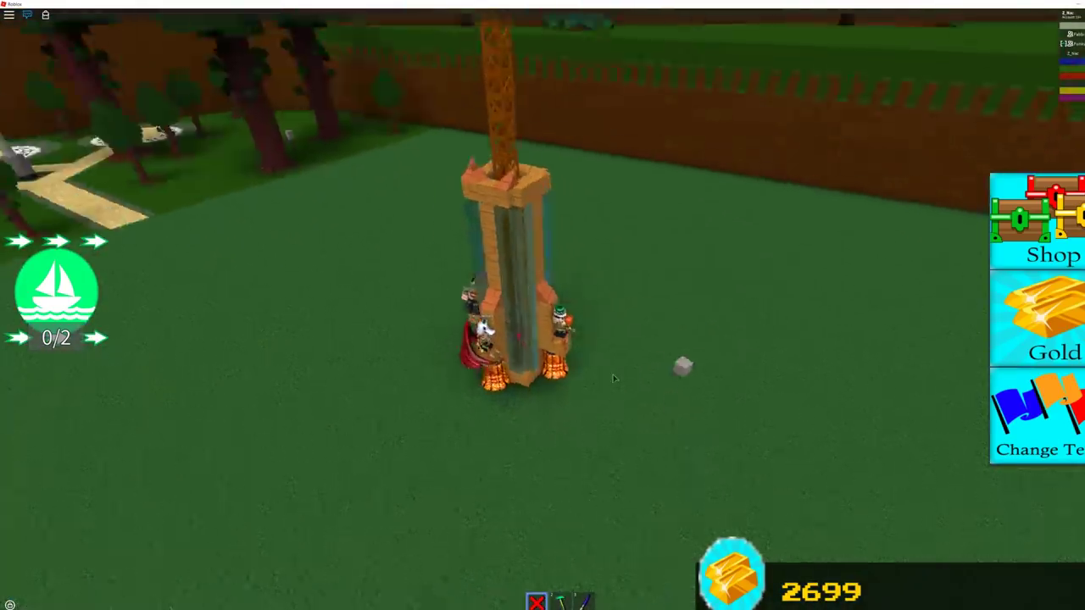
{"action": "mouse_move", "coordinate": [514, 360]}
{"action": "left_mouse_down"}
{"action": "mouse_move", "coordinate": [614, 379]}
{"action": "mouse_move", "coordinate": [559, 373]}
{"action": "left_mouse_up"}
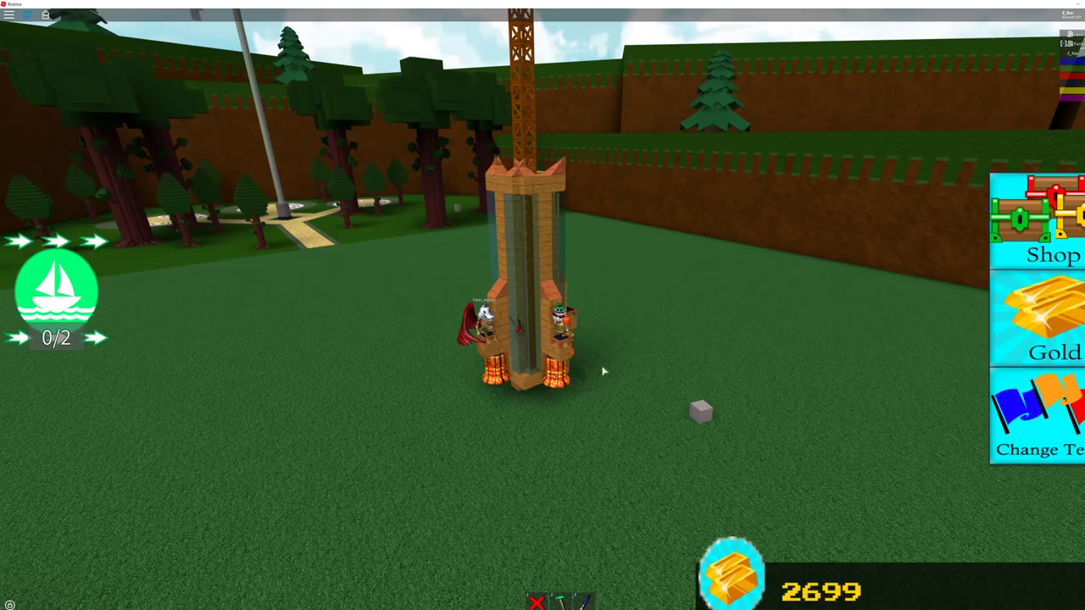
{"action": "left_click_drag", "start_coordinate": [615, 366], "coordinate": [519, 413]}
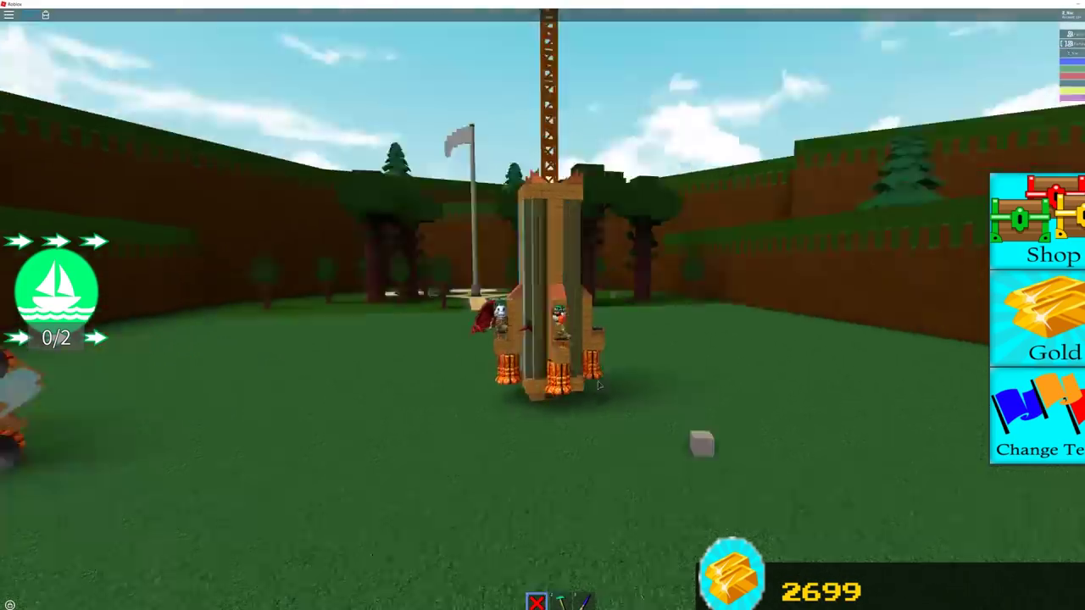
Step: Open and close the block inventory, then fire the thrusters to launch the cabin
{"action": "left_click", "coordinate": [559, 602]}
{"action": "key", "text": "2"}
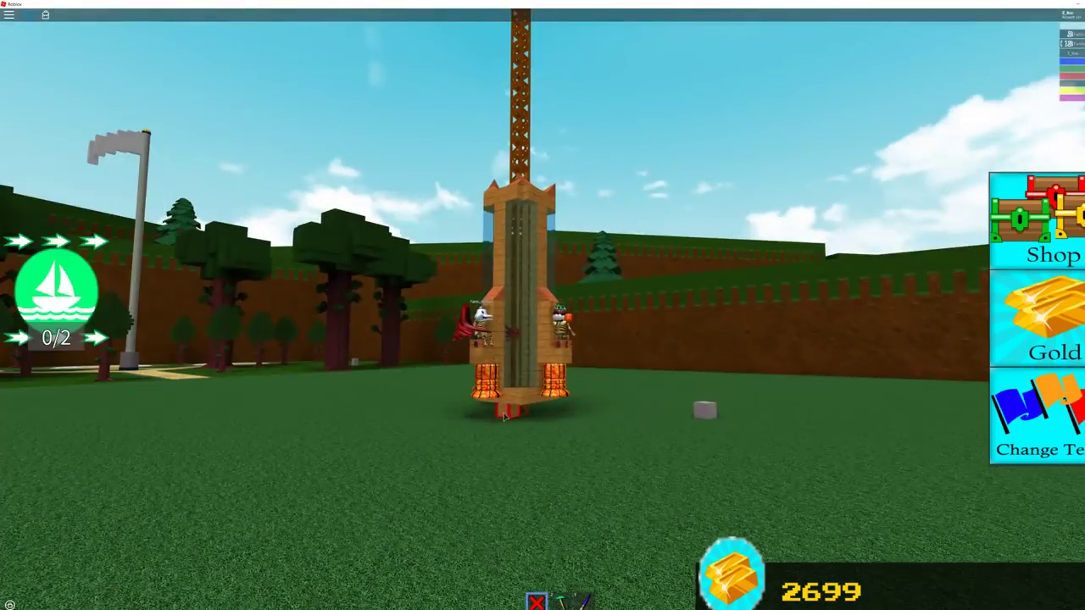
{"action": "right_click", "coordinate": [505, 415]}
{"action": "key", "text": "2"}
{"action": "key", "text": "2"}
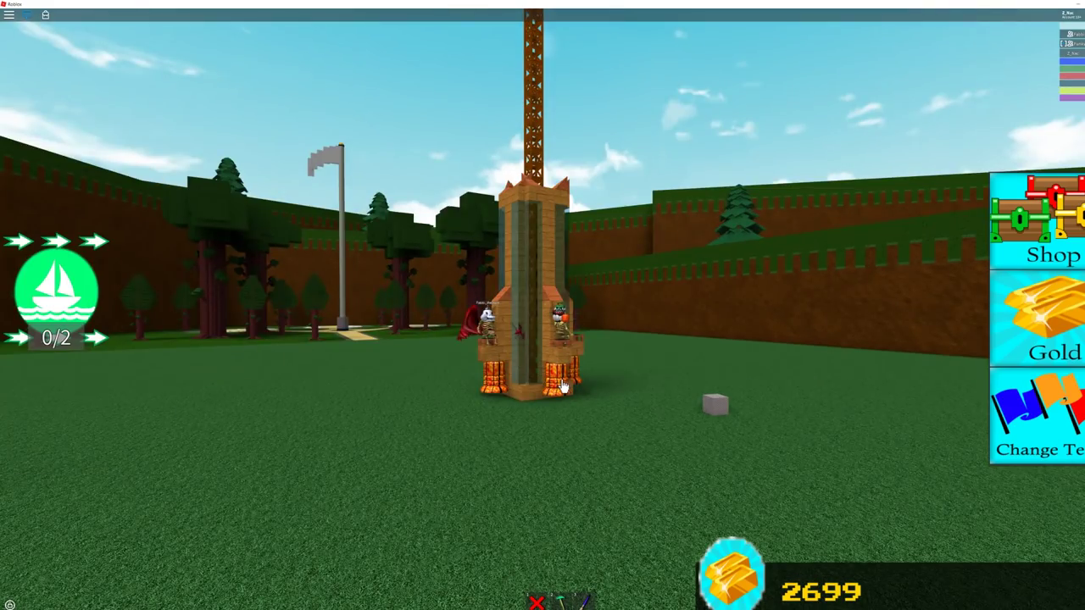
{"action": "left_click", "coordinate": [563, 386]}
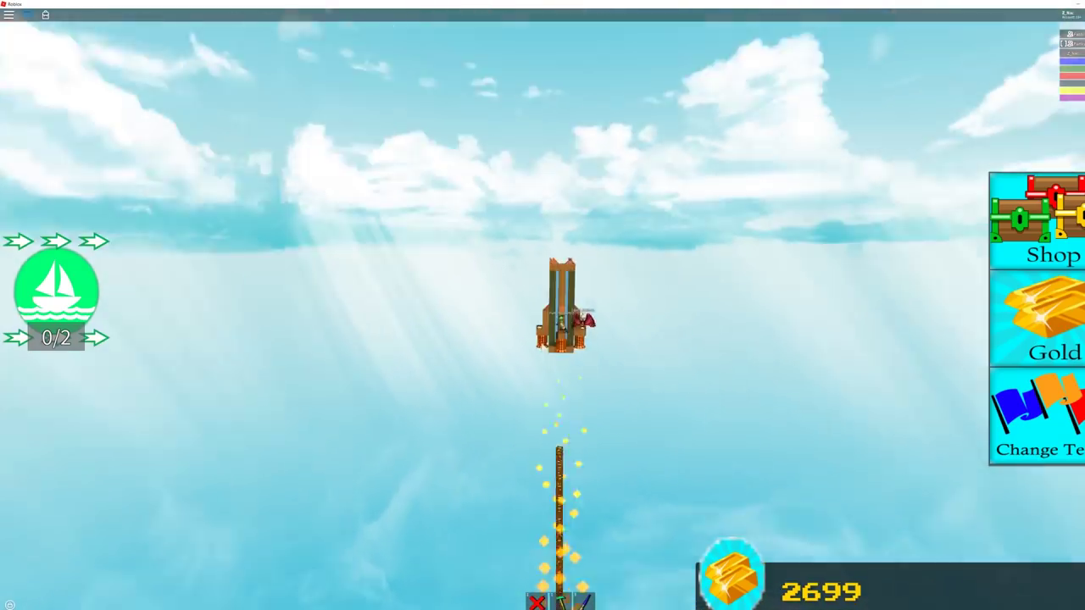
Step: Follow the climbing cabin, looking down at the island and across the floating course
{"action": "left_click_drag", "start_coordinate": [543, 424], "coordinate": [569, 362]}
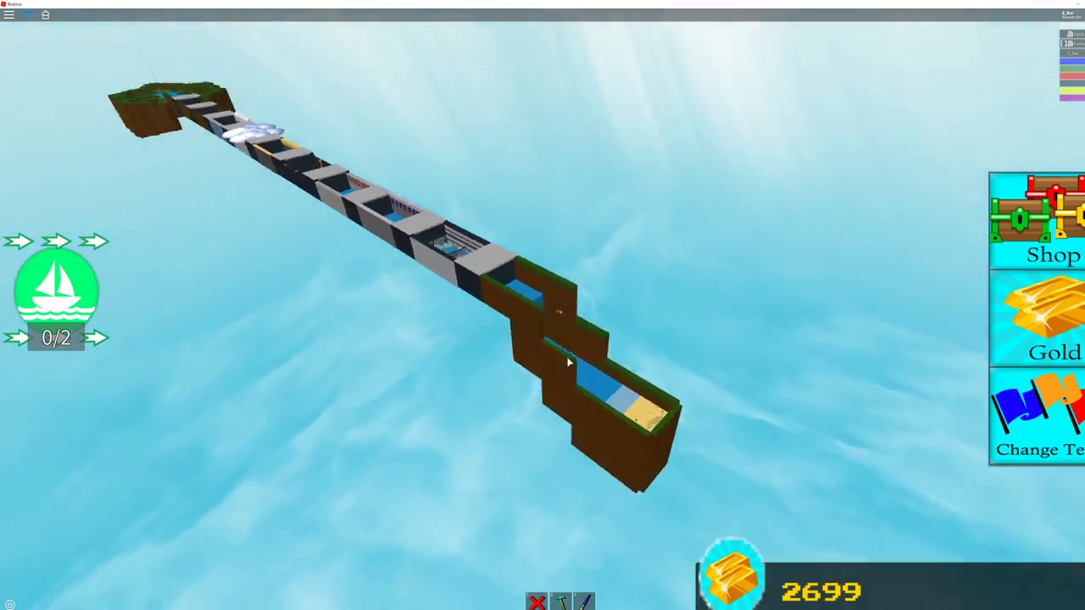
{"action": "left_click_drag", "start_coordinate": [568, 358], "coordinate": [568, 358]}
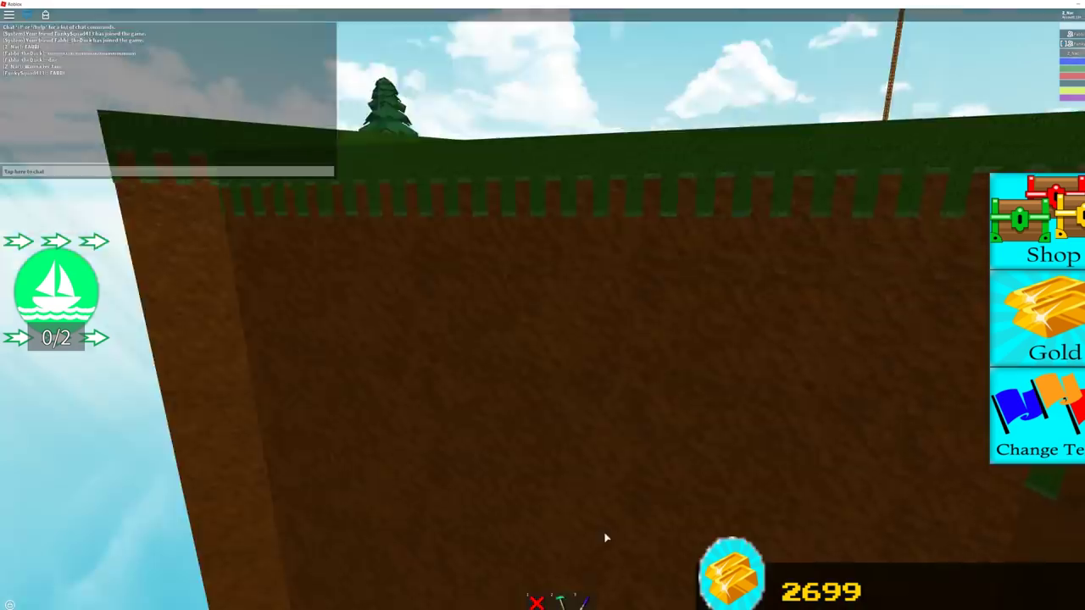
{"action": "scroll", "coordinate": [588, 517], "scroll_direction": "down", "scroll_amount": 8}
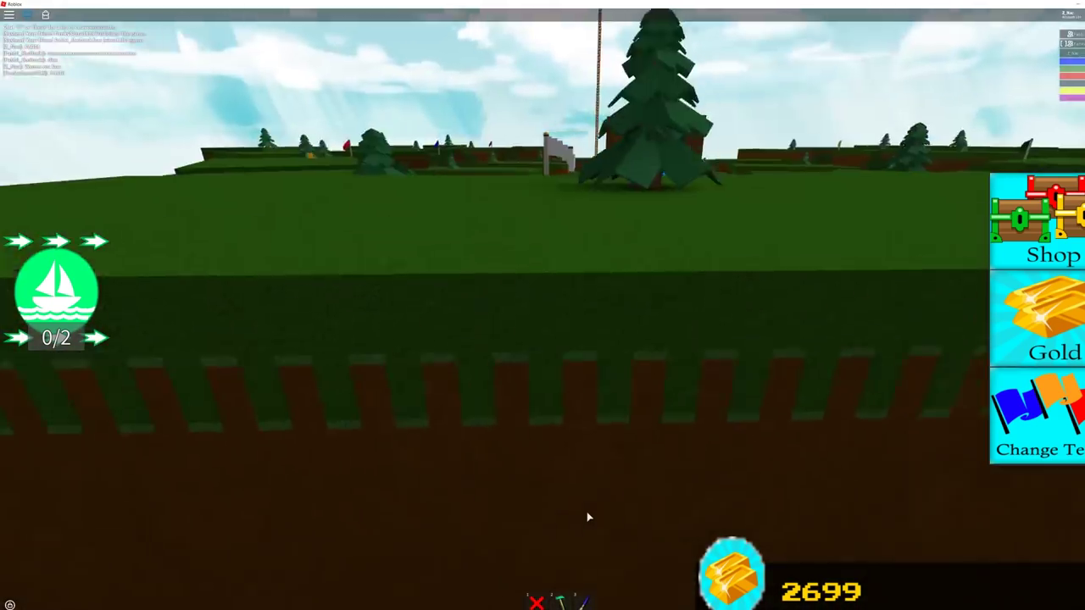
{"action": "scroll", "coordinate": [589, 517], "scroll_direction": "up", "scroll_amount": 8}
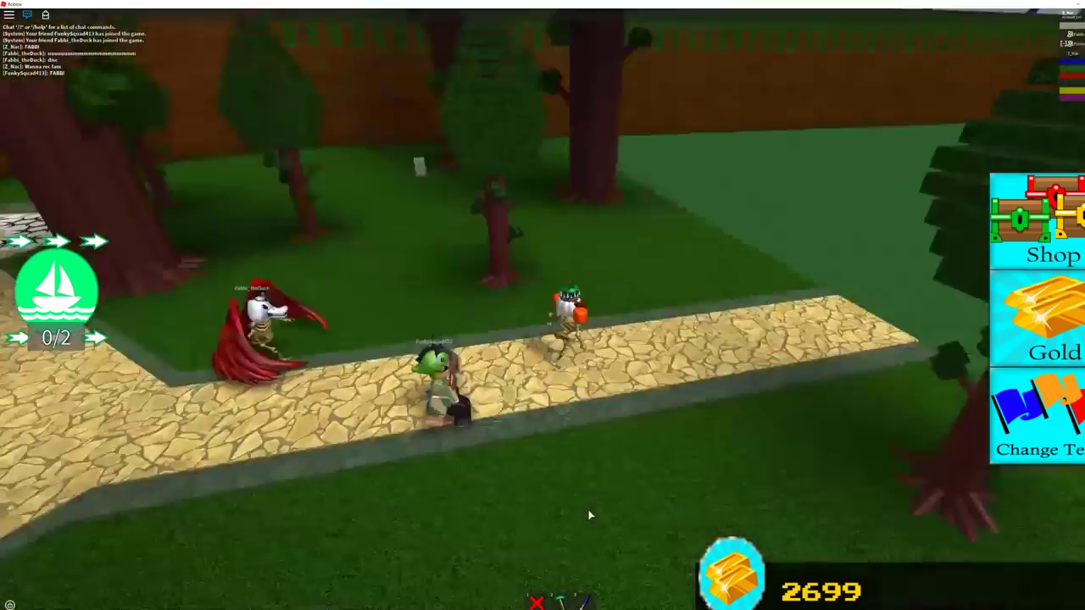
Step: Walk the avatar past the flagpole and across the grass to the other players
{"action": "key", "text": "s"}
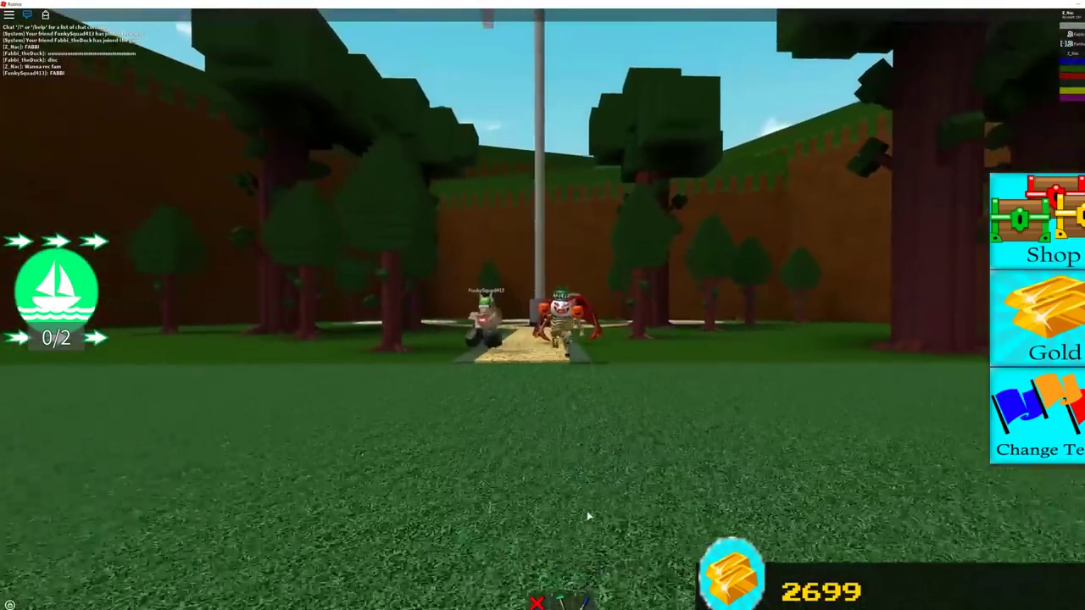
{"action": "key", "text": "s"}
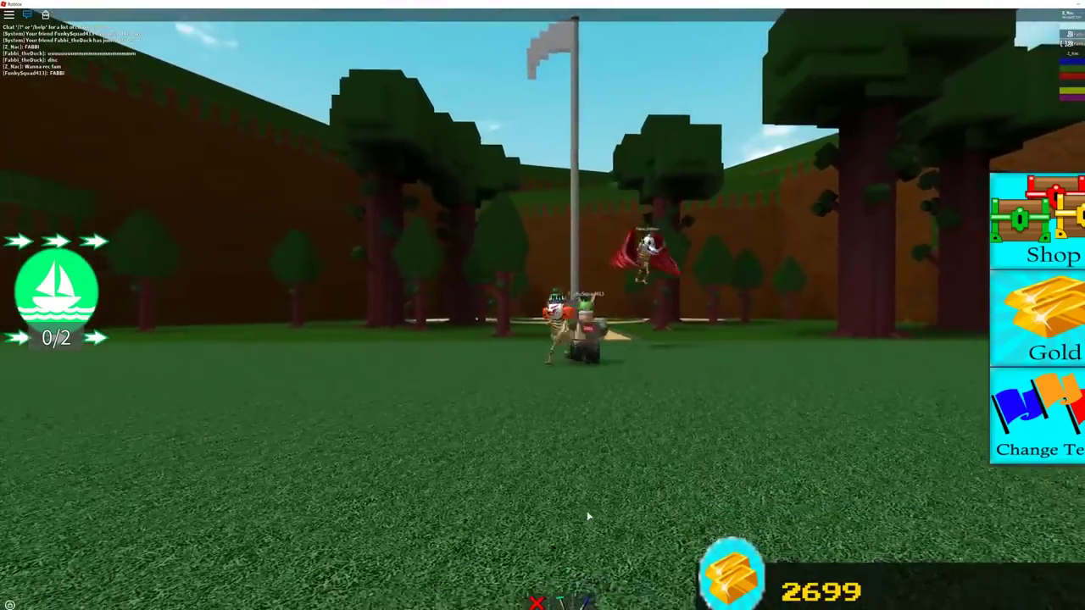
{"action": "key", "text": "s"}
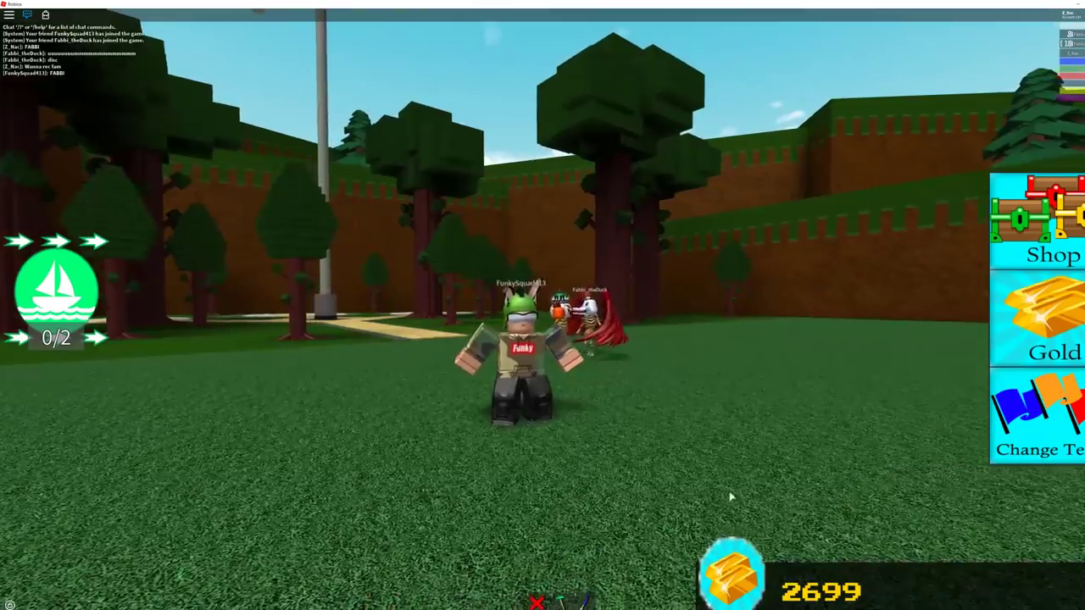
{"action": "key", "text": "s"}
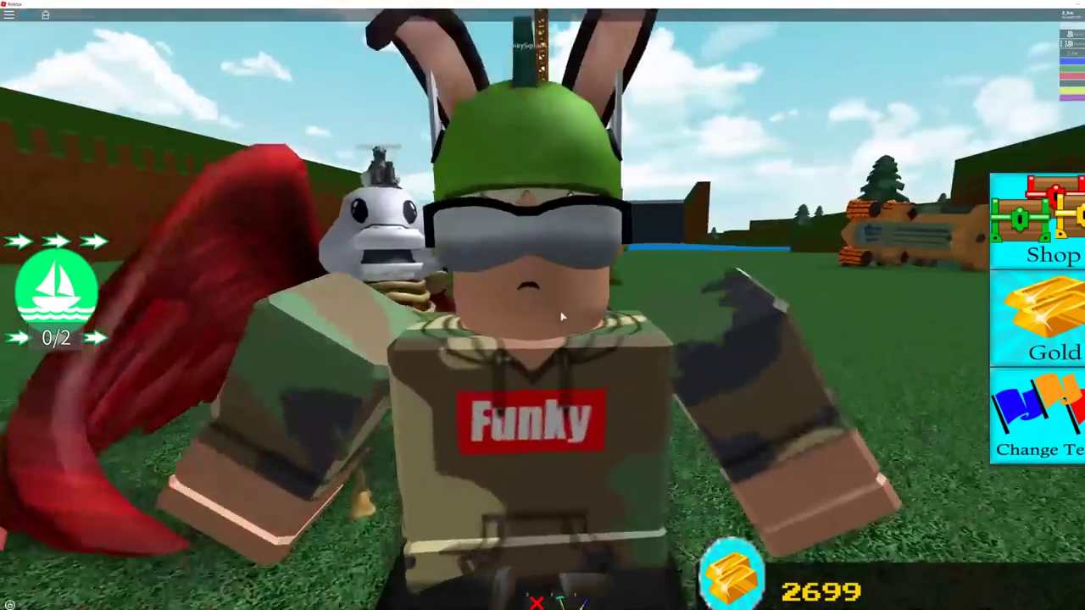
Step: Orbit the camera to face the winged avatar, then pull back to show nearby players
{"action": "left_click_drag", "start_coordinate": [561, 316], "coordinate": [560, 315]}
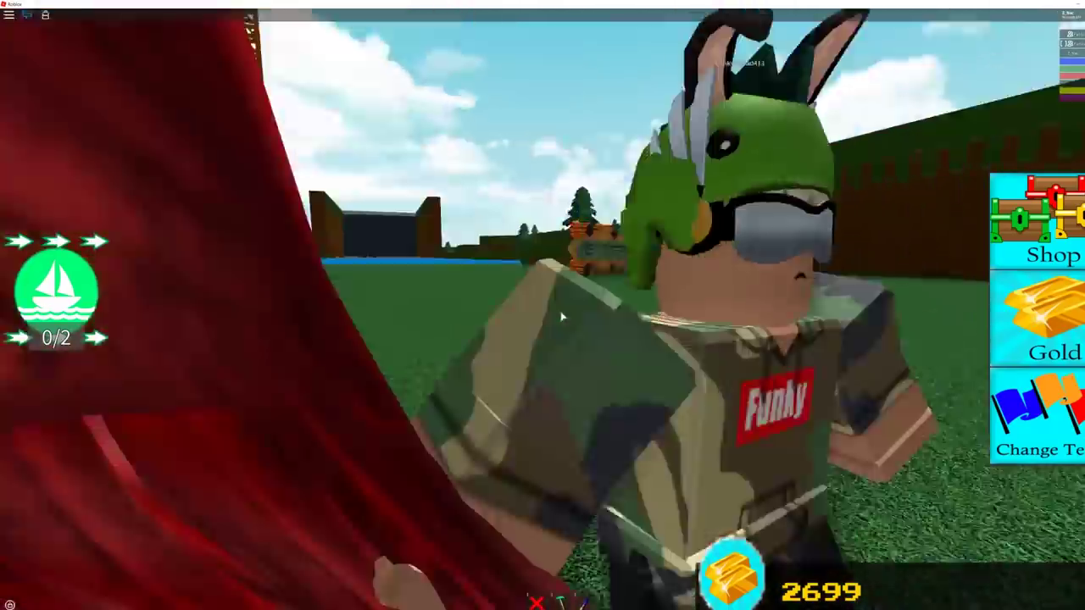
{"action": "scroll", "coordinate": [560, 316], "scroll_direction": "down", "scroll_amount": 3}
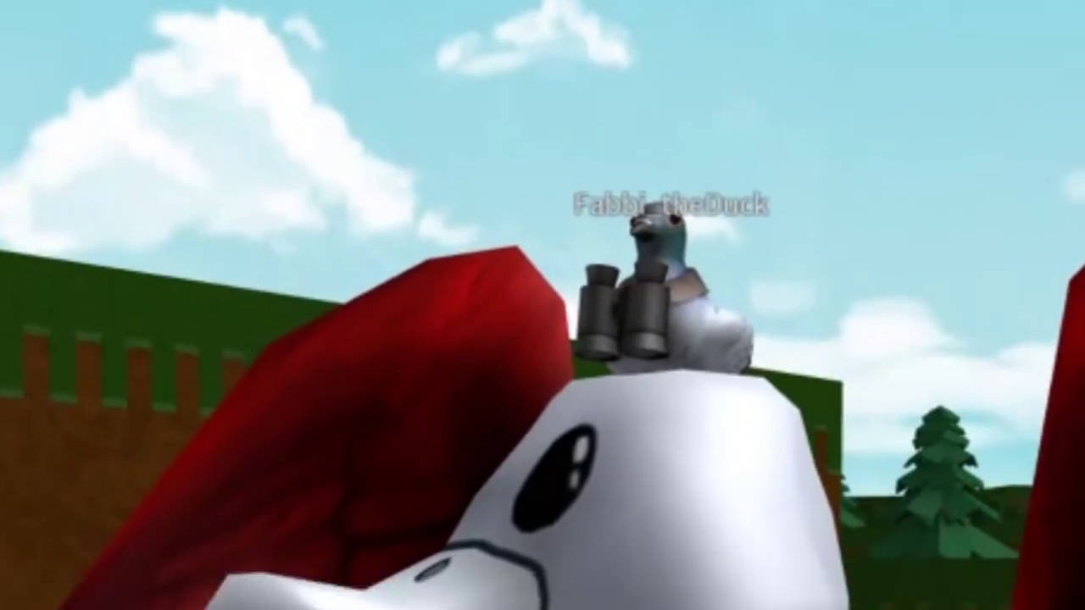
{"action": "left_click_drag", "start_coordinate": [602, 388], "coordinate": [564, 460]}
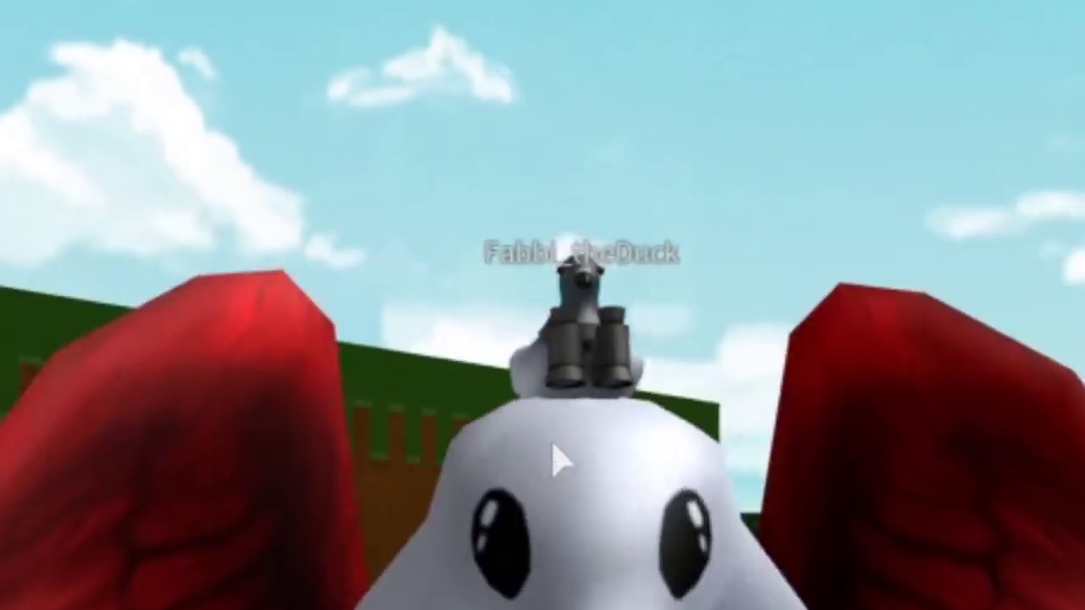
{"action": "left_click_drag", "start_coordinate": [564, 461], "coordinate": [559, 316]}
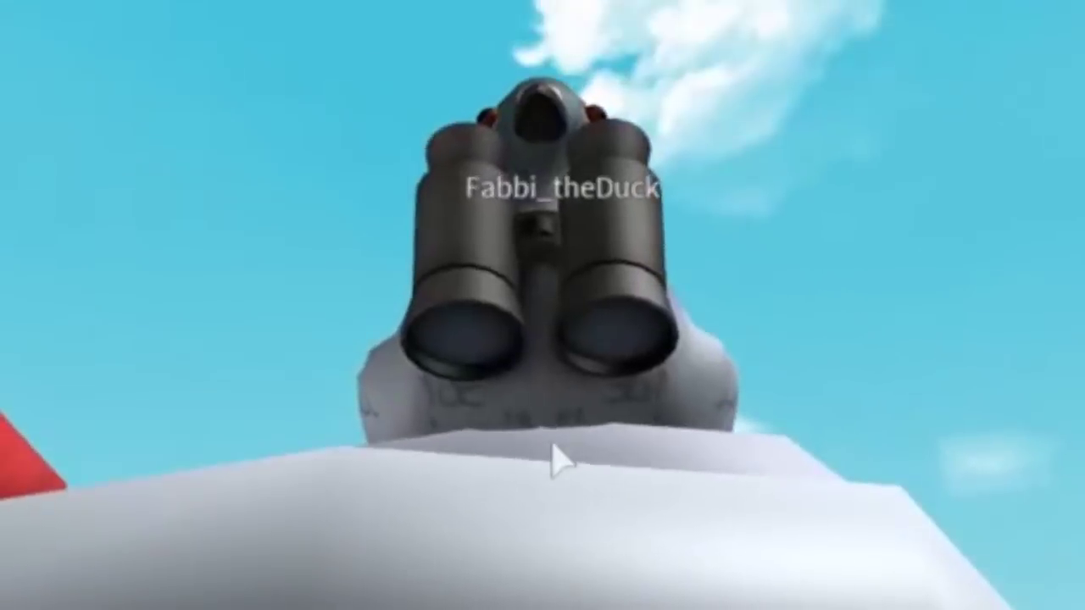